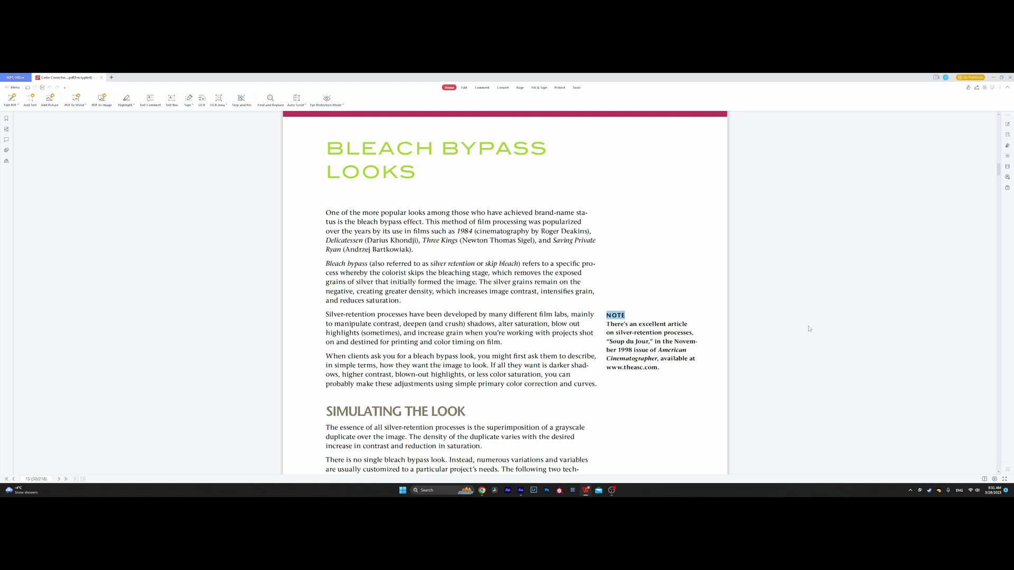
Highlight and deselect the phrases 'Three Kings', 'intensifies grain' and the saturation-reduction words in the article.
{"action": "left_click_drag", "start_coordinate": [423, 240], "coordinate": [457, 240]}
{"action": "left_click", "coordinate": [620, 240]}
{"action": "left_click_drag", "start_coordinate": [539, 291], "coordinate": [594, 292]}
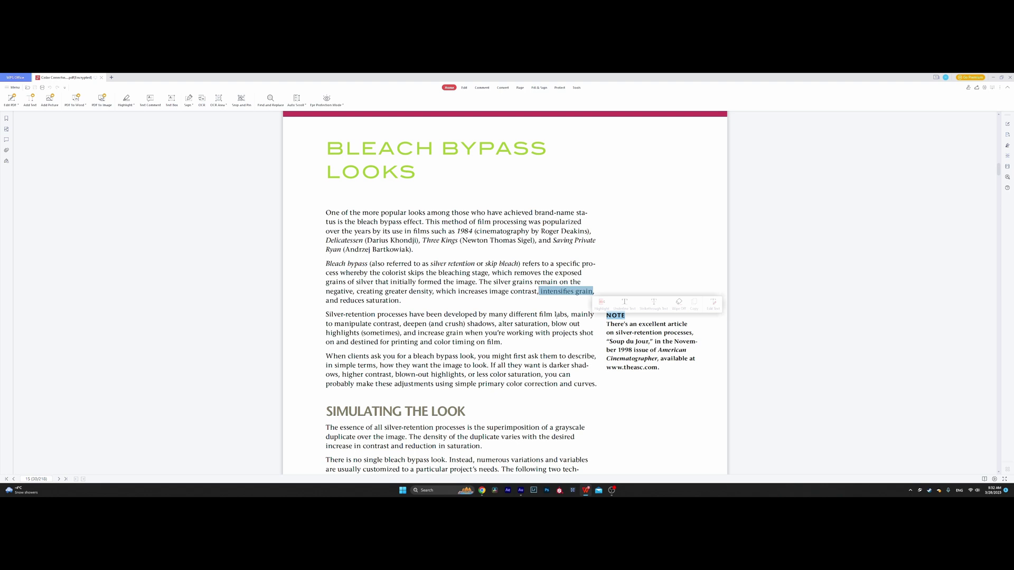
{"action": "left_click", "coordinate": [426, 314]}
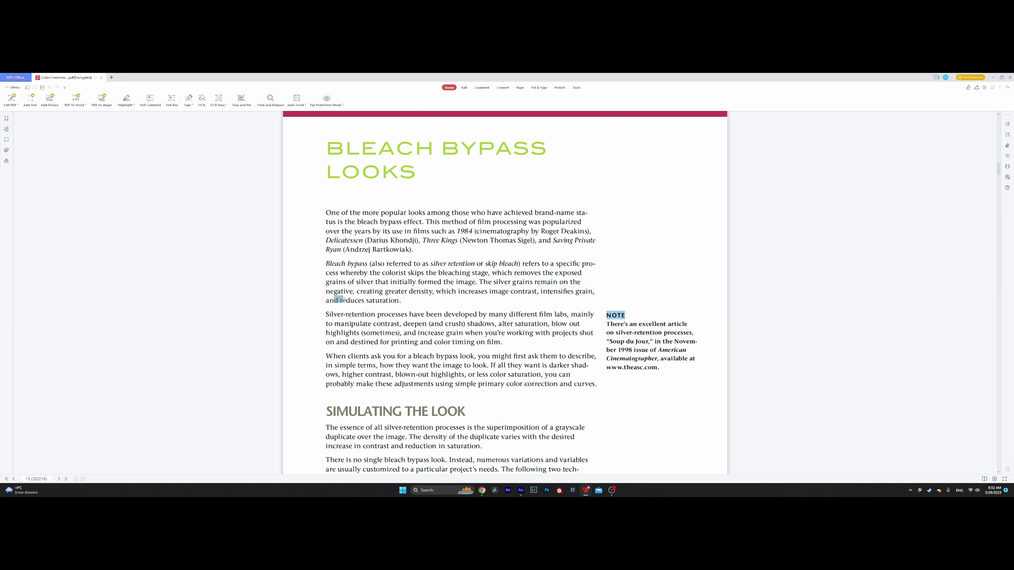
{"action": "left_click_drag", "start_coordinate": [334, 300], "coordinate": [403, 306]}
{"action": "left_click", "coordinate": [433, 293]}
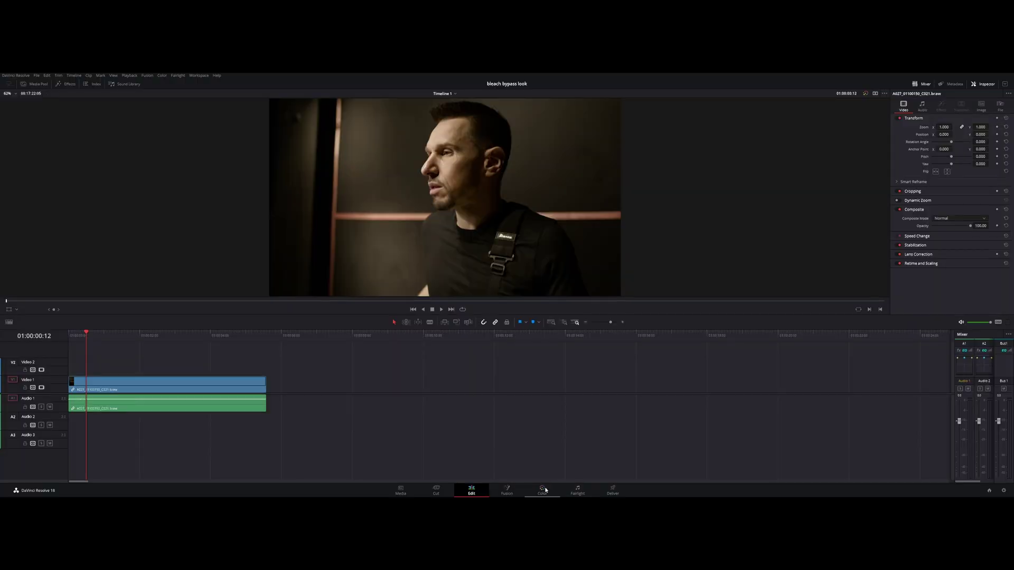
Enter the bleach bypass look project and delete every node of the existing grade.
{"action": "key", "text": "shift+6"}
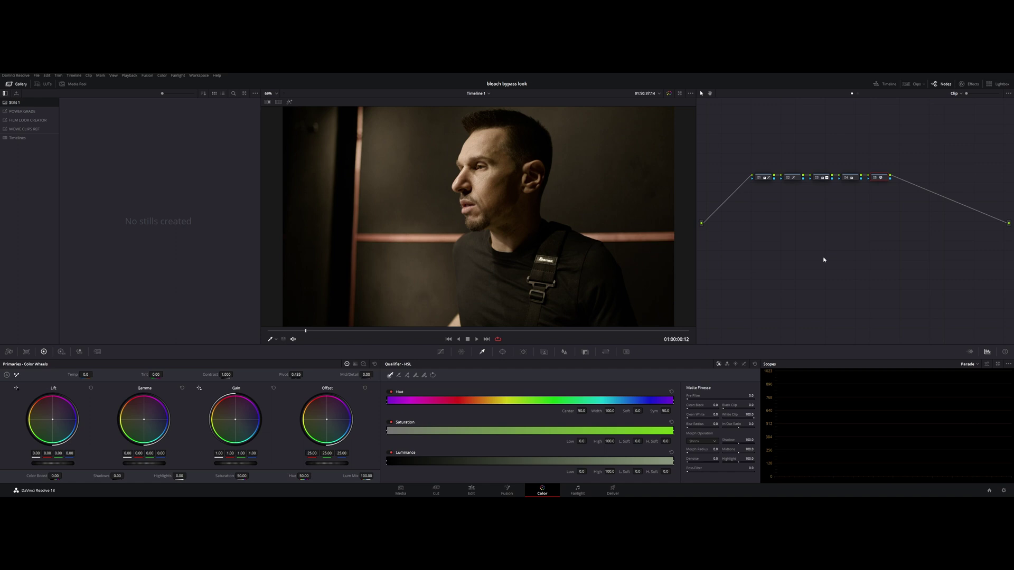
{"action": "left_click_drag", "start_coordinate": [751, 140], "coordinate": [898, 212]}
{"action": "key", "text": "Delete"}
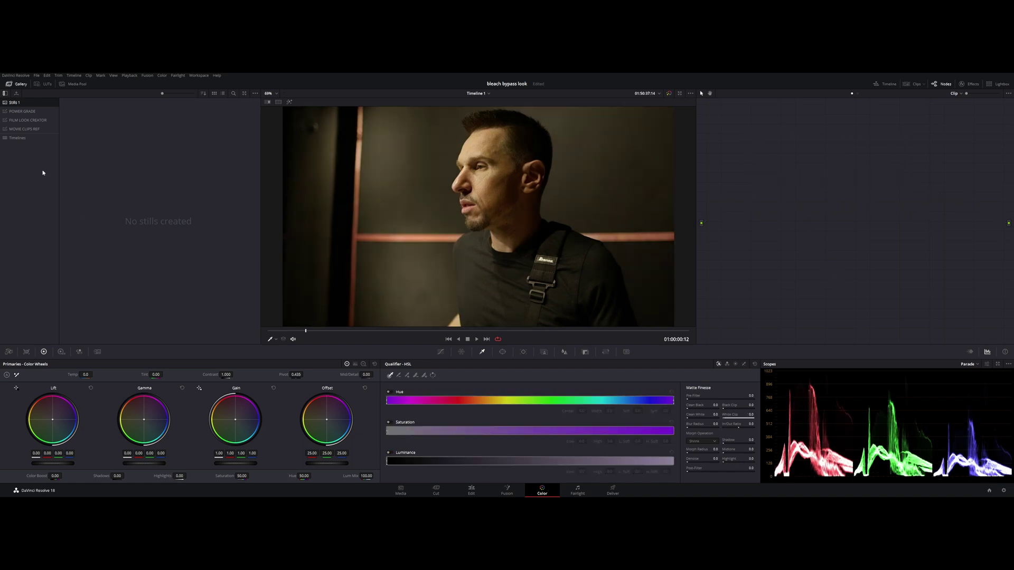
Show the Custom curves, hide the Gallery, and add one fresh corrector node.
{"action": "left_click", "coordinate": [442, 351]}
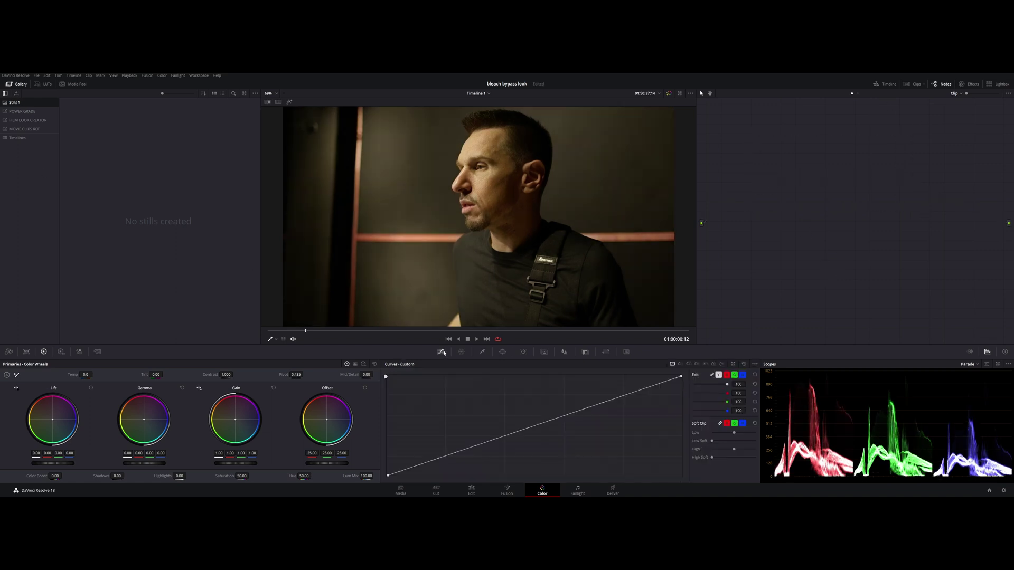
{"action": "left_click", "coordinate": [8, 84]}
{"action": "key", "text": "alt+s"}
{"action": "left_click_drag", "start_coordinate": [780, 168], "coordinate": [752, 172]}
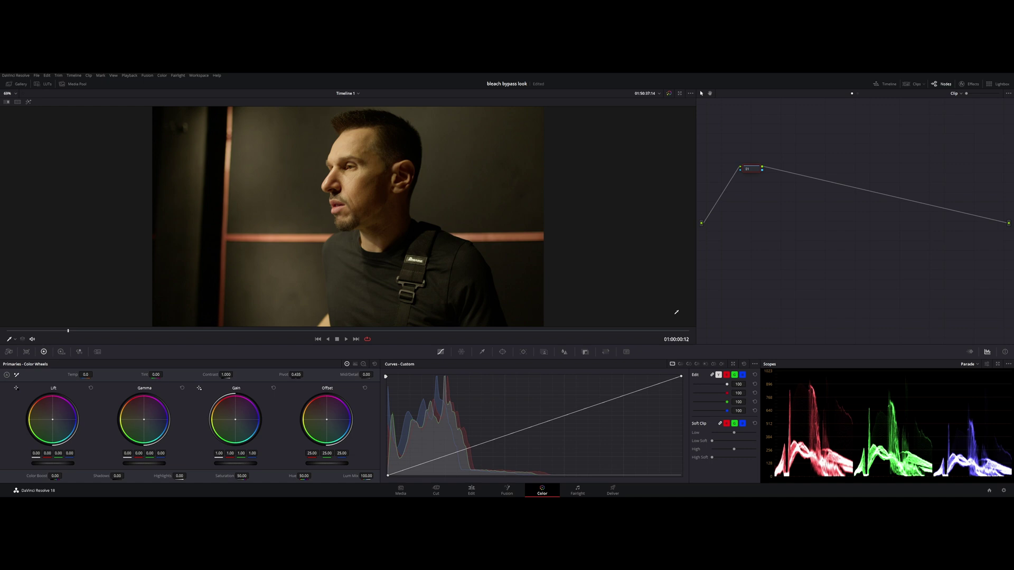
Add serial node 02 and parallel node 03 after node 01, with node 02 on top.
{"action": "key", "text": "alt+s"}
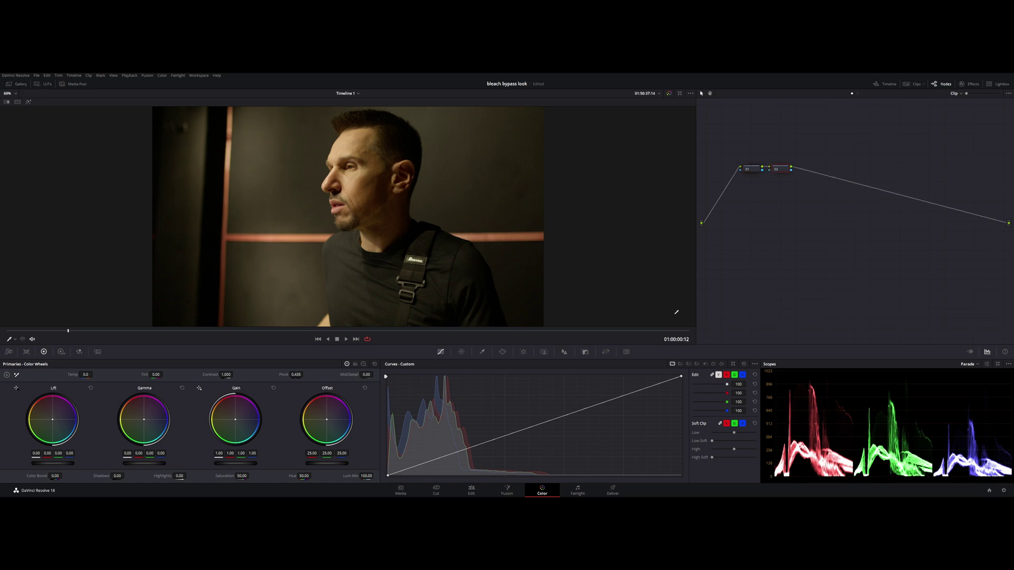
{"action": "key", "text": "alt+p"}
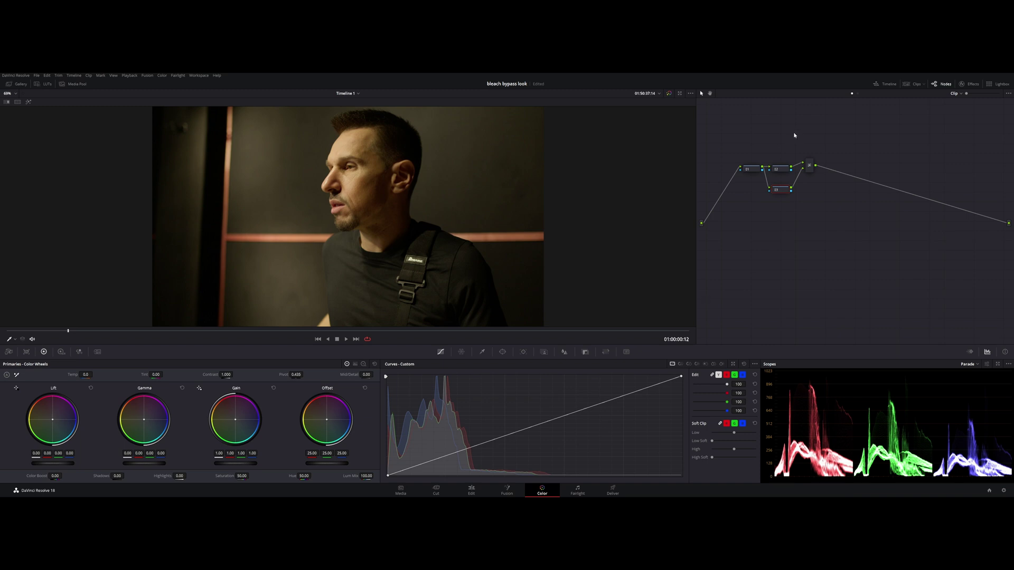
{"action": "left_click_drag", "start_coordinate": [782, 172], "coordinate": [784, 156]}
Drop node 02's Saturation to 0 and toggle node 03 off and on to compare.
{"action": "left_click_drag", "start_coordinate": [242, 476], "coordinate": [200, 476]}
{"action": "left_click", "coordinate": [778, 194]}
{"action": "left_click", "coordinate": [778, 191]}
Set the Parallel Mixer's composite mode to Pin Light and scrub the clip to review.
{"action": "left_click", "coordinate": [811, 166]}
{"action": "right_click", "coordinate": [811, 166]}
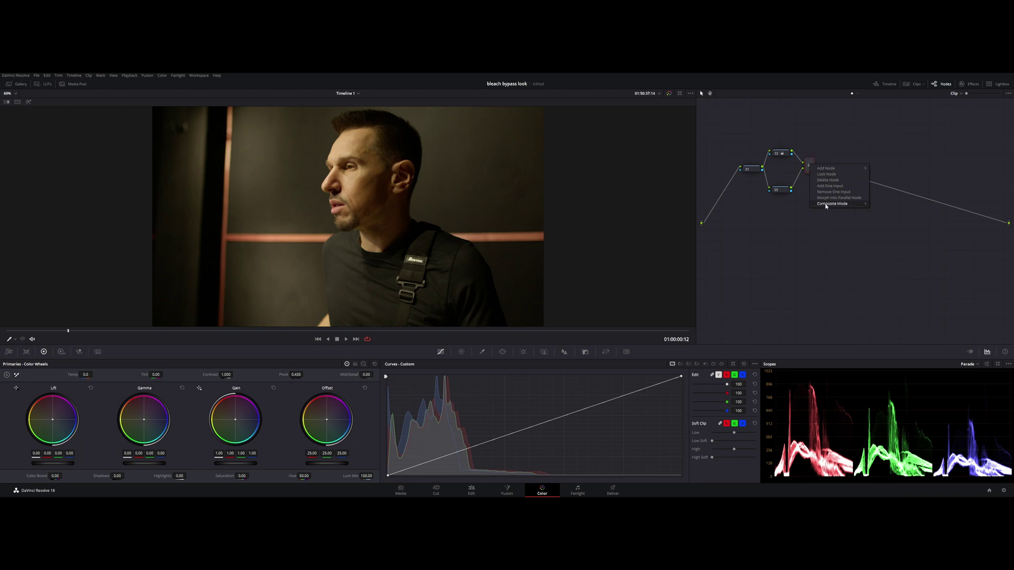
{"action": "mouse_move", "coordinate": [834, 204]}
{"action": "left_click", "coordinate": [891, 329]}
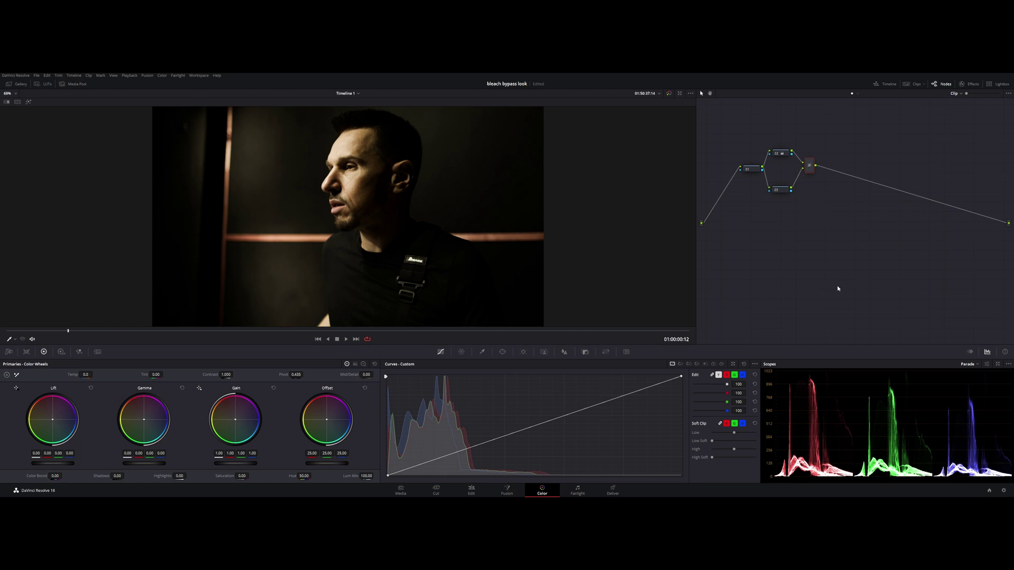
{"action": "left_click_drag", "start_coordinate": [75, 333], "coordinate": [105, 333]}
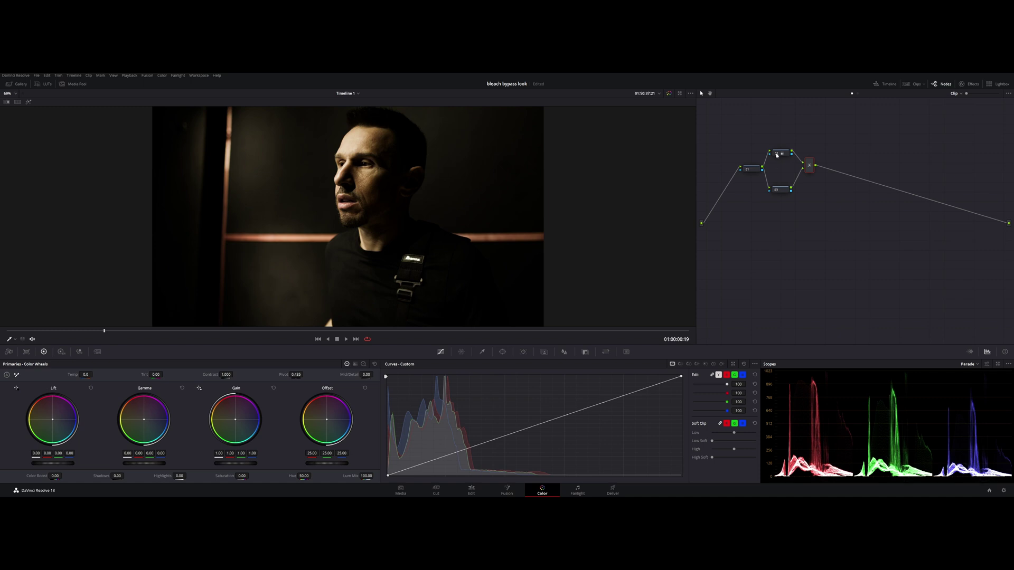
Give node 01 contrast 0.817 at pivot 0.524, then select the mixer and save the project.
{"action": "left_click", "coordinate": [750, 171]}
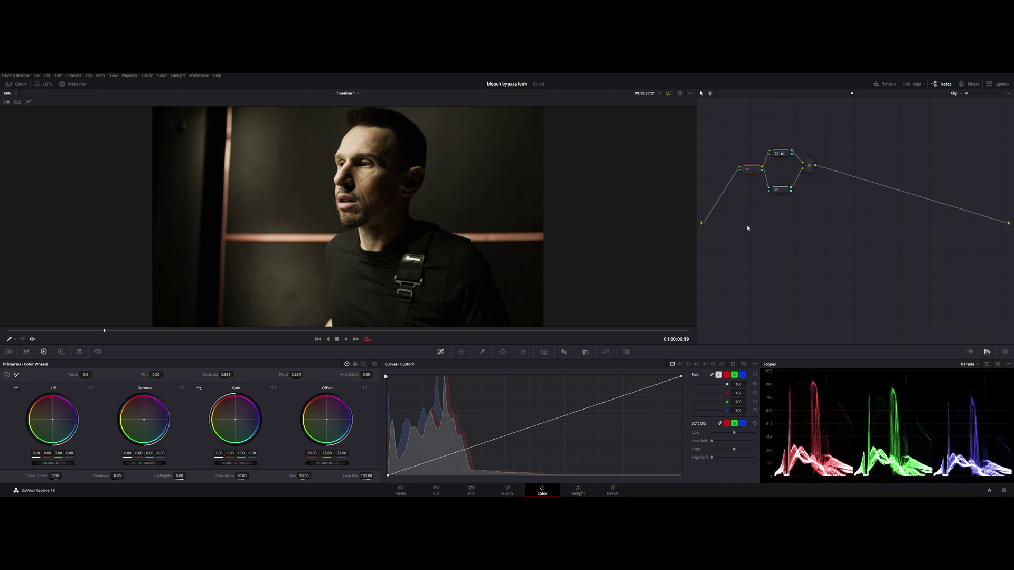
{"action": "left_click", "coordinate": [810, 166]}
{"action": "key", "text": "ctrl+s"}
Add node 05 after the mixer and apply the Film Grain effect found by searching 'film'.
{"action": "key", "text": "alt+s"}
{"action": "left_click_drag", "start_coordinate": [843, 169], "coordinate": [893, 170]}
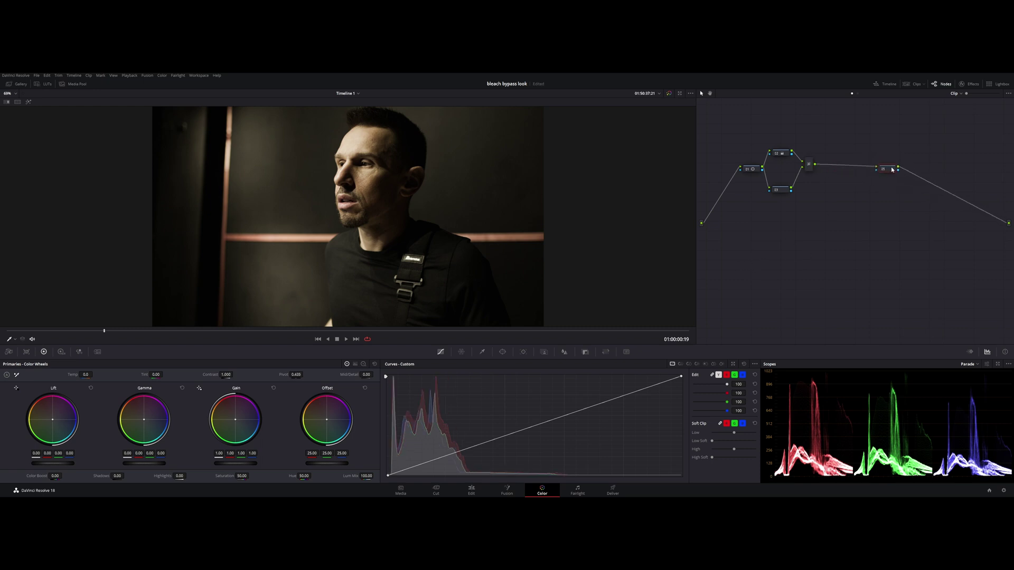
{"action": "left_click", "coordinate": [970, 83]}
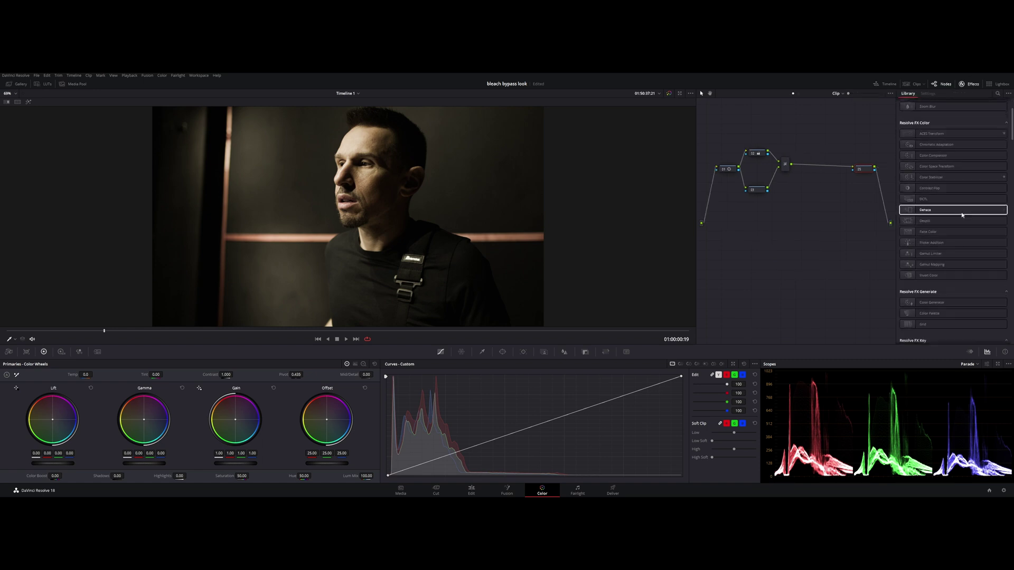
{"action": "left_click", "coordinate": [997, 93]}
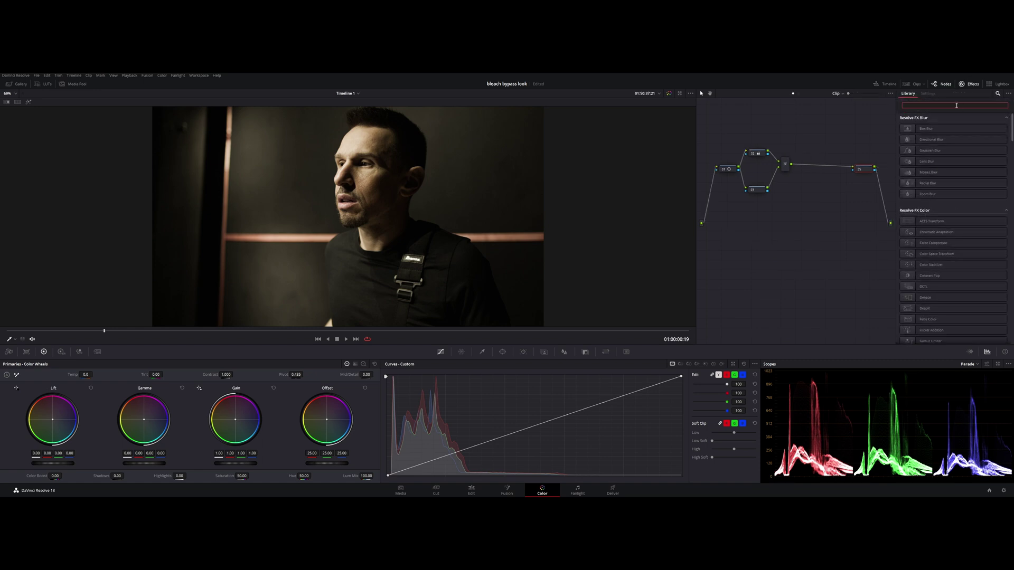
{"action": "type", "text": "film"}
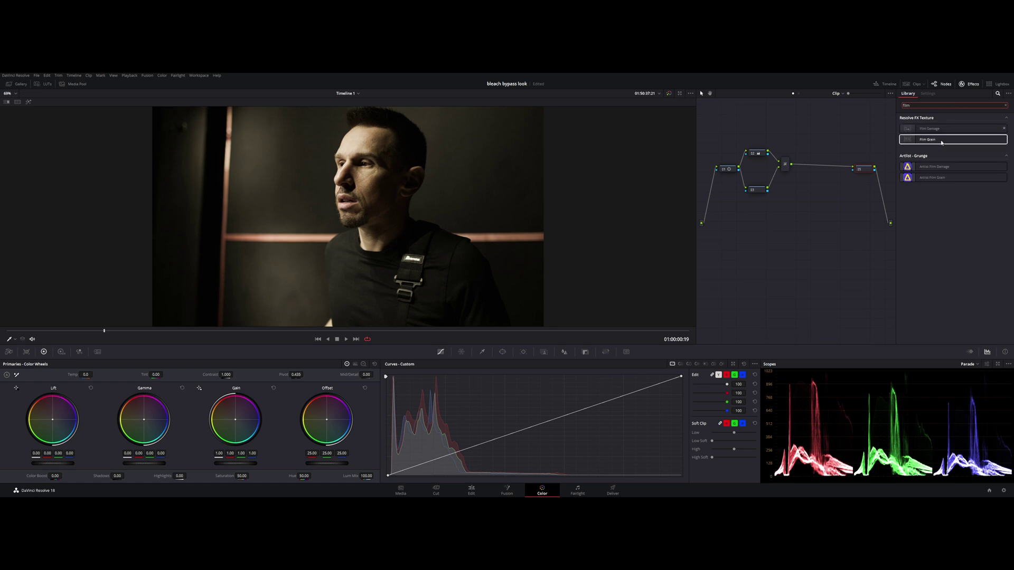
{"action": "left_click_drag", "start_coordinate": [930, 140], "coordinate": [861, 169]}
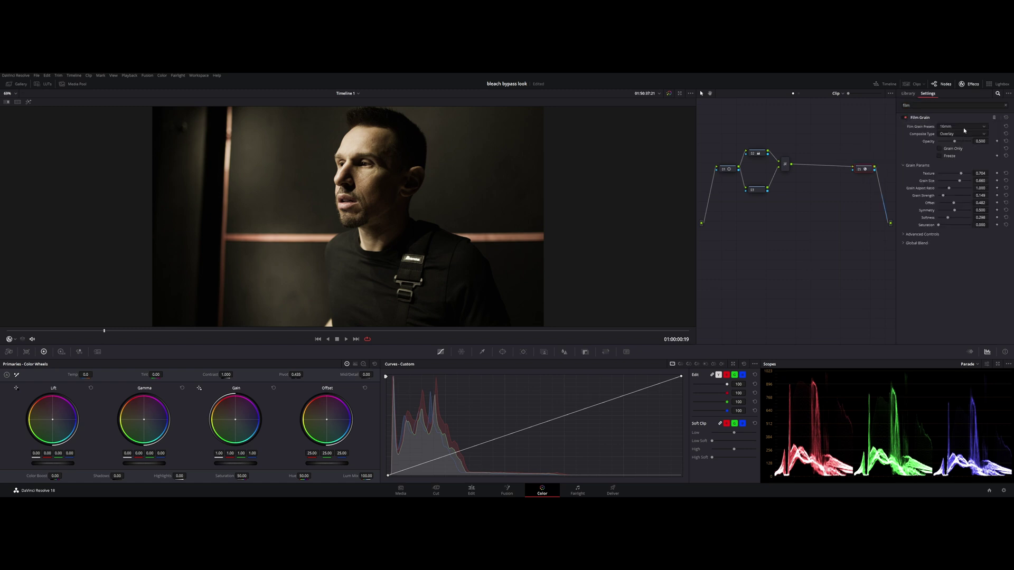
Choose the 35mm 400T grain preset, raise Grain Strength to 0.660, and play back to check.
{"action": "left_click", "coordinate": [963, 128]}
{"action": "left_click", "coordinate": [956, 191]}
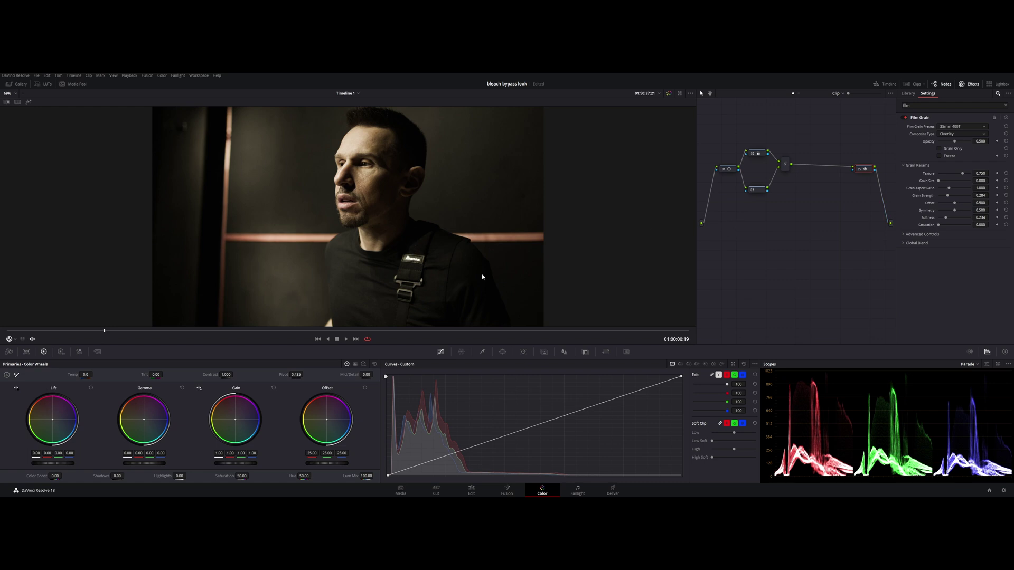
{"action": "left_click_drag", "start_coordinate": [947, 195], "coordinate": [959, 196]}
{"action": "key", "text": "space"}
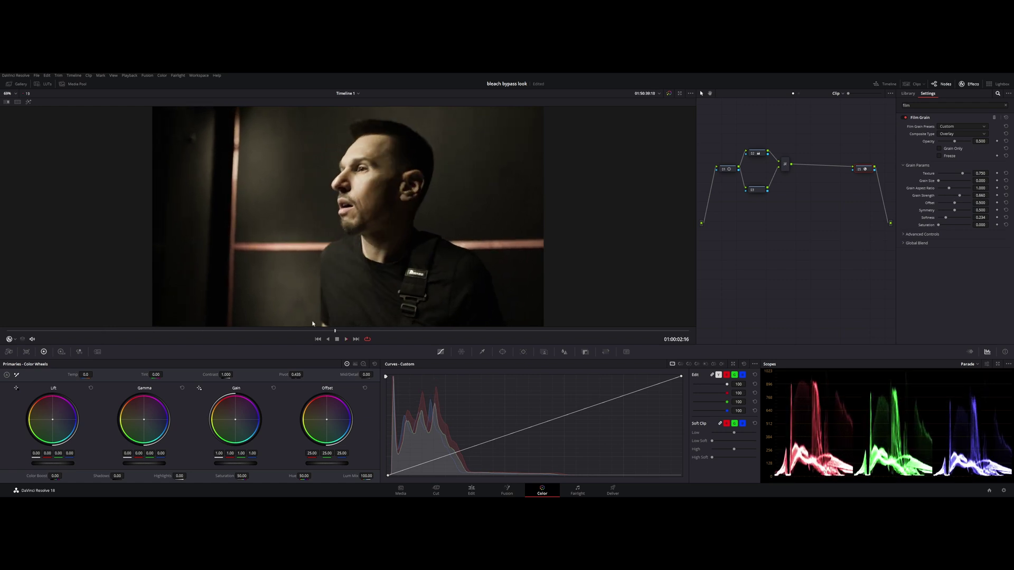
{"action": "left_click_drag", "start_coordinate": [318, 329], "coordinate": [106, 329]}
{"action": "left_click", "coordinate": [970, 85]}
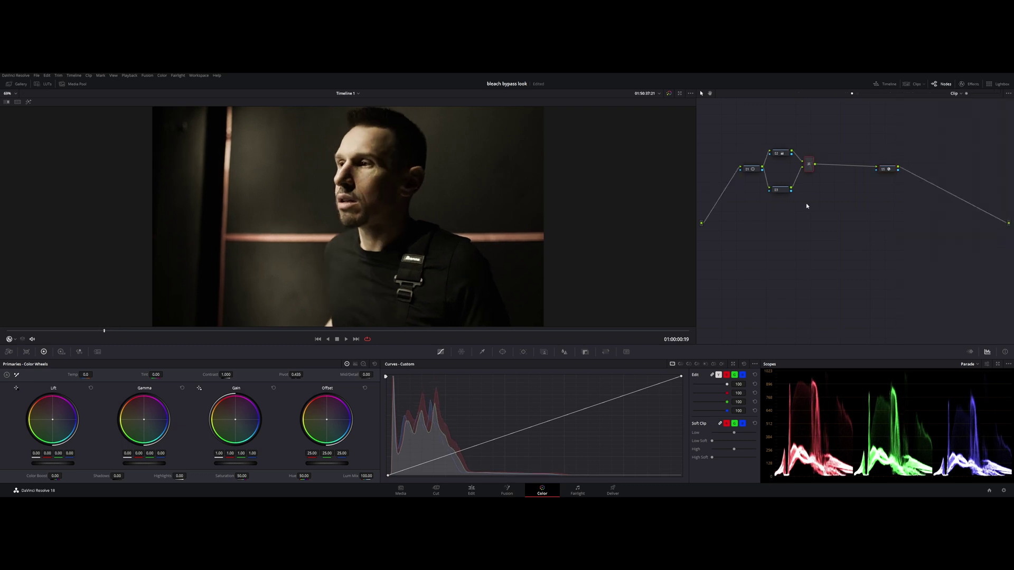
Insert a node before the grain node, try raising Mid/Detail, then reset it to zero.
{"action": "key", "text": "shift+s"}
{"action": "mouse_move", "coordinate": [364, 374]}
{"action": "left_mouse_down"}
{"action": "mouse_move", "coordinate": [375, 374]}
{"action": "mouse_move", "coordinate": [357, 374]}
{"action": "left_mouse_up"}
{"action": "double_click", "coordinate": [349, 374]}
In the Blur palette, keep the linked blur Radius at 0.47 after undoing a trial change.
{"action": "left_click", "coordinate": [564, 352]}
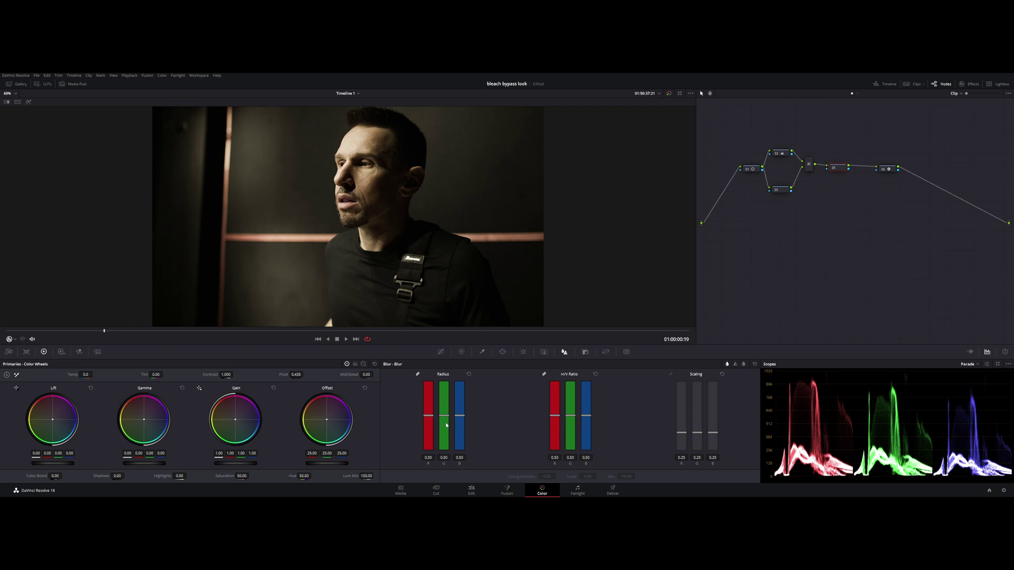
{"action": "left_click_drag", "start_coordinate": [446, 424], "coordinate": [446, 426]}
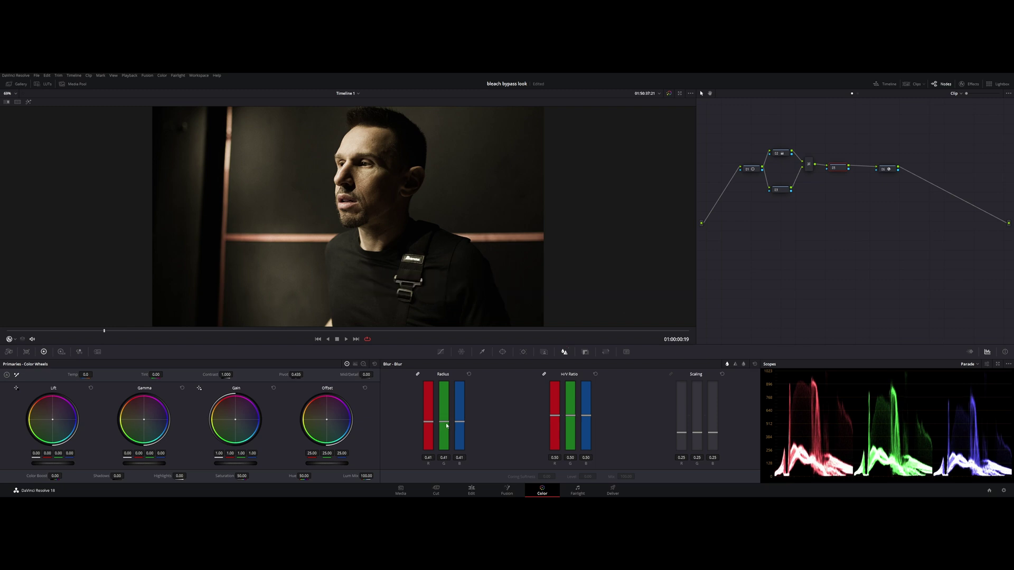
{"action": "key", "text": "ctrl+z"}
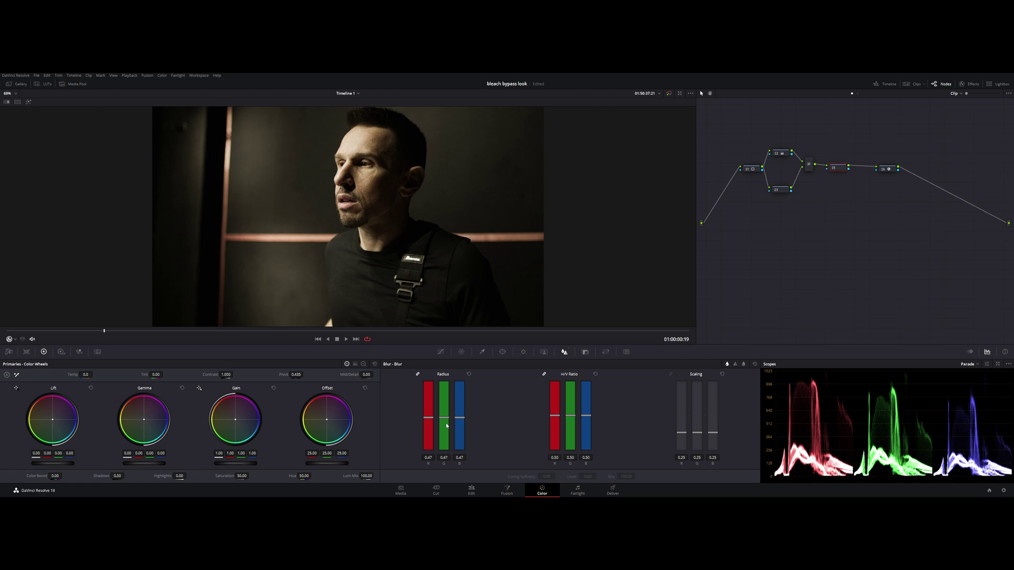
Play back the clip with Curves showing to review the full look, then return near the start.
{"action": "left_click", "coordinate": [440, 352]}
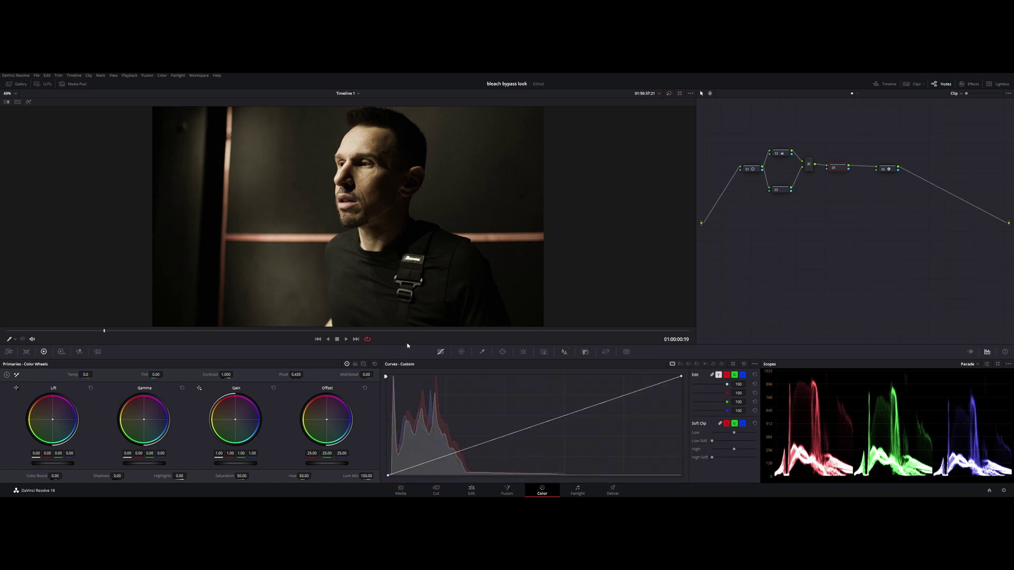
{"action": "key", "text": "space"}
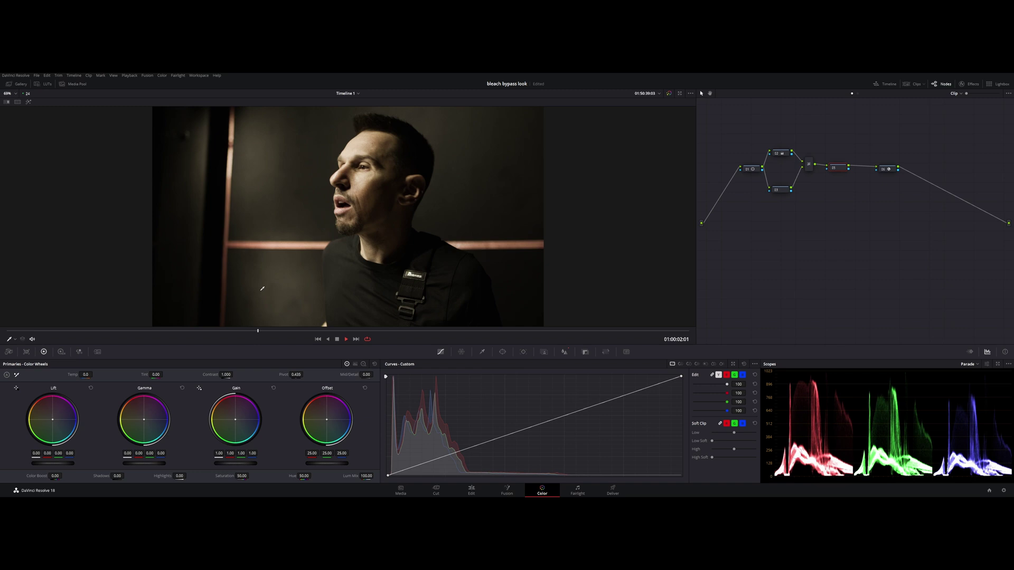
{"action": "key", "text": "space"}
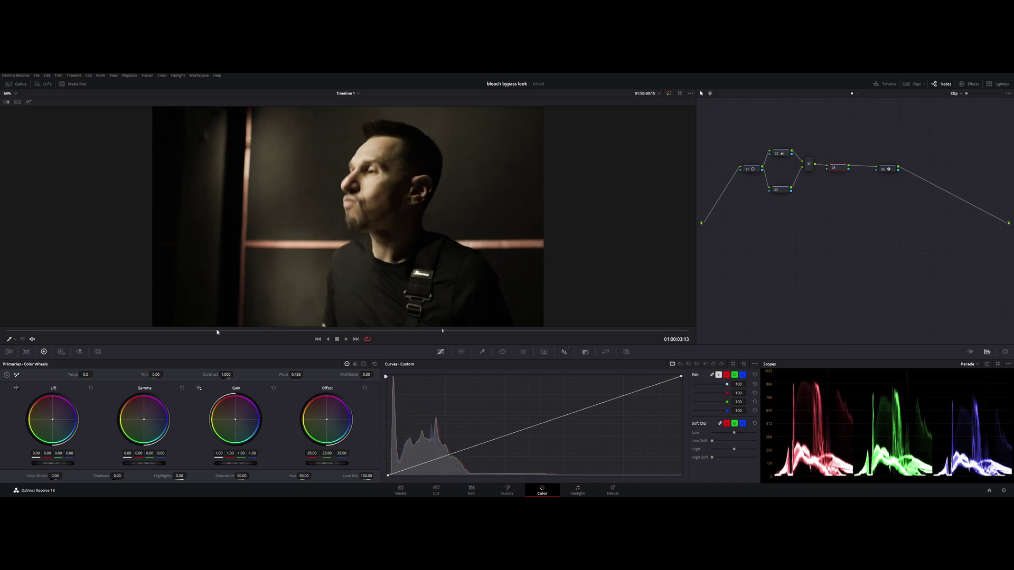
{"action": "left_click", "coordinate": [155, 330]}
{"action": "mouse_move", "coordinate": [110, 331]}
{"action": "left_mouse_down"}
{"action": "mouse_move", "coordinate": [52, 334]}
{"action": "mouse_move", "coordinate": [124, 338]}
{"action": "mouse_move", "coordinate": [94, 332]}
{"action": "left_mouse_up"}
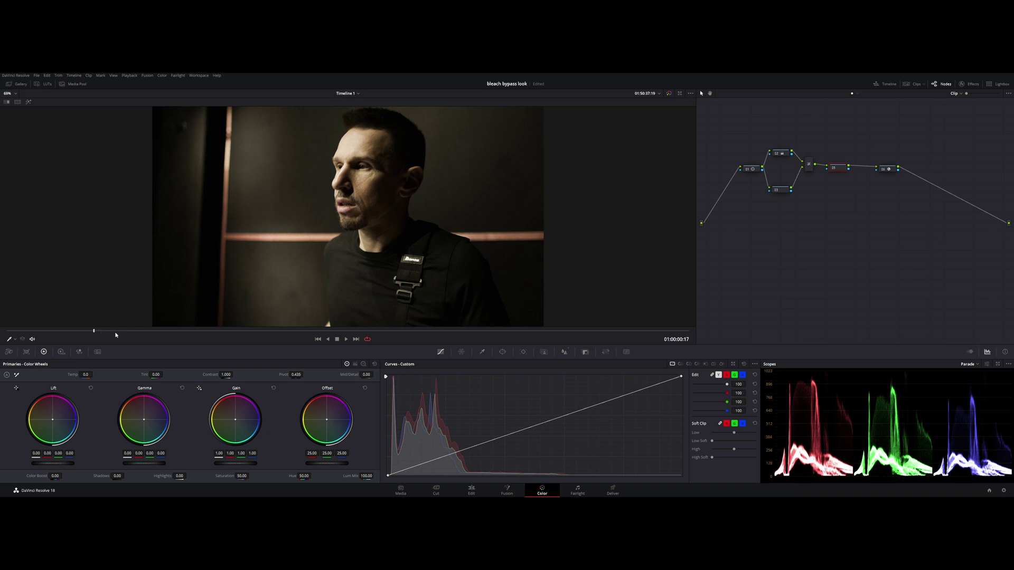
Delete the entire node tree, add one fresh node, and switch to the PDF article.
{"action": "left_click_drag", "start_coordinate": [735, 130], "coordinate": [1001, 240]}
{"action": "key", "text": "Delete"}
{"action": "key", "text": "alt+s"}
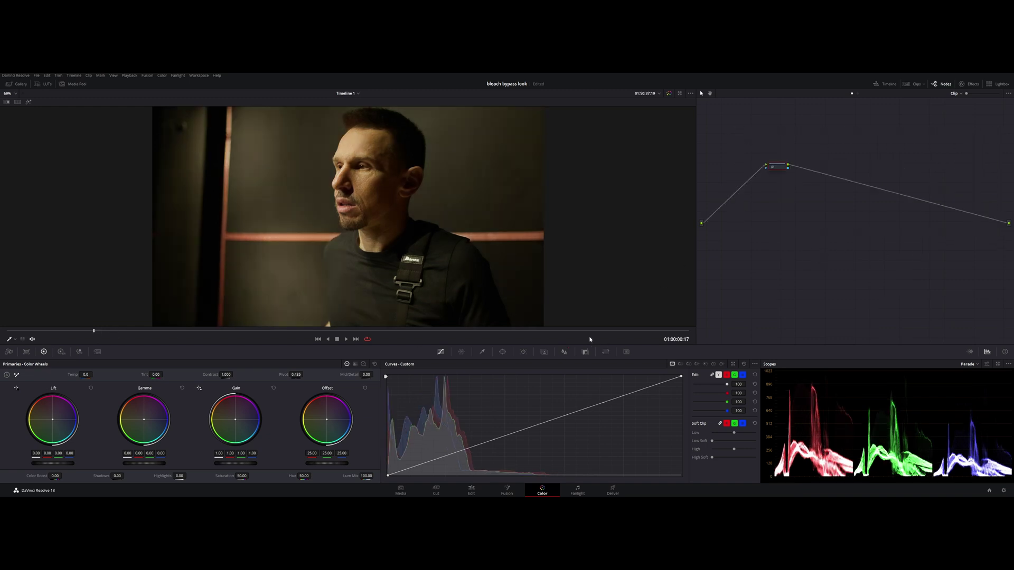
{"action": "key", "text": "alt+Tab"}
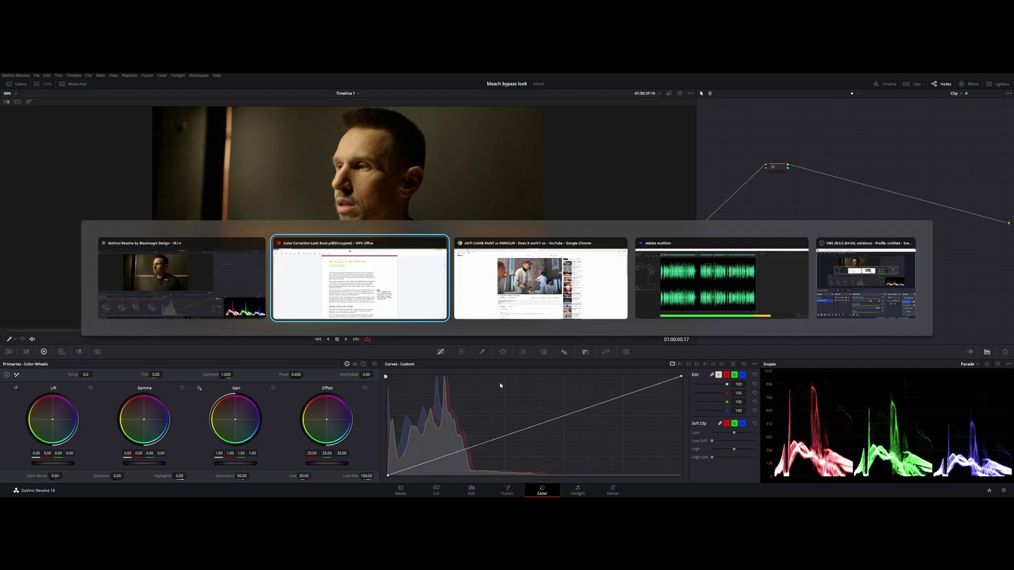
Read Method 1 step 1 on compressing contrast and lowering highlights 10–15 percent, then return to Resolve.
{"action": "scroll", "coordinate": [545, 319], "scroll_direction": "down", "scroll_amount": 10}
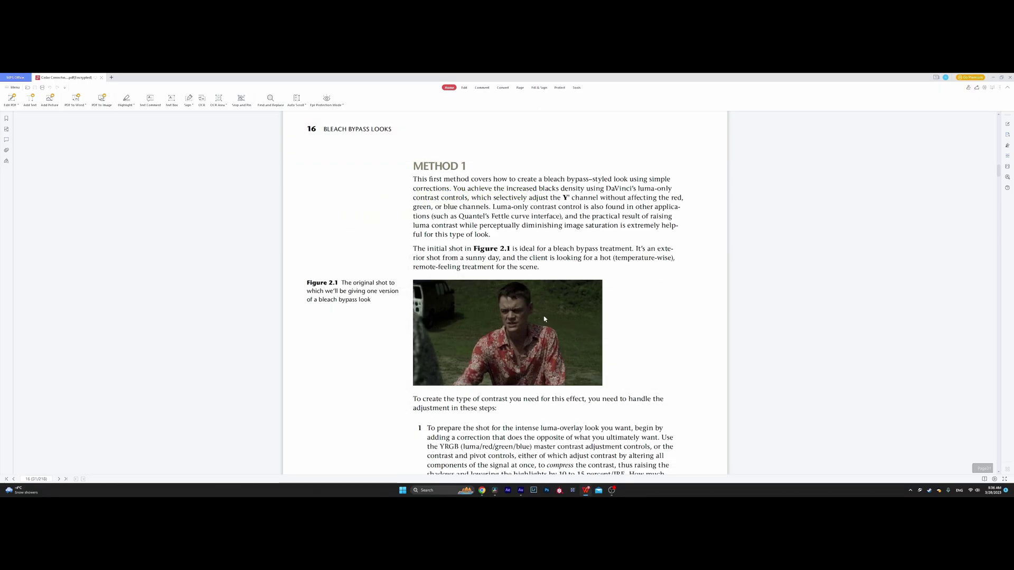
{"action": "scroll", "coordinate": [664, 288], "scroll_direction": "down", "scroll_amount": 5}
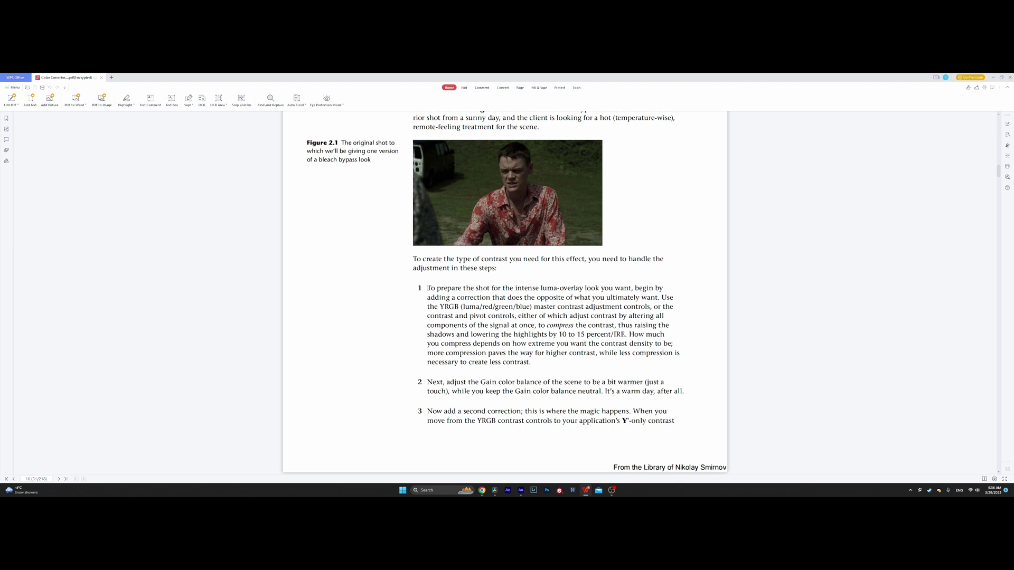
{"action": "left_click_drag", "start_coordinate": [427, 287], "coordinate": [530, 362]}
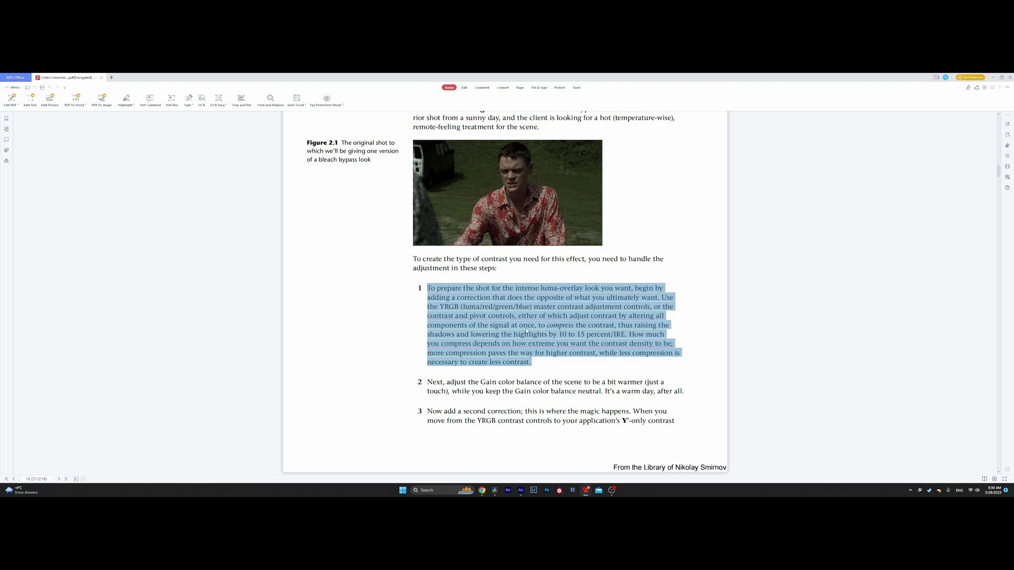
{"action": "left_click", "coordinate": [482, 305]}
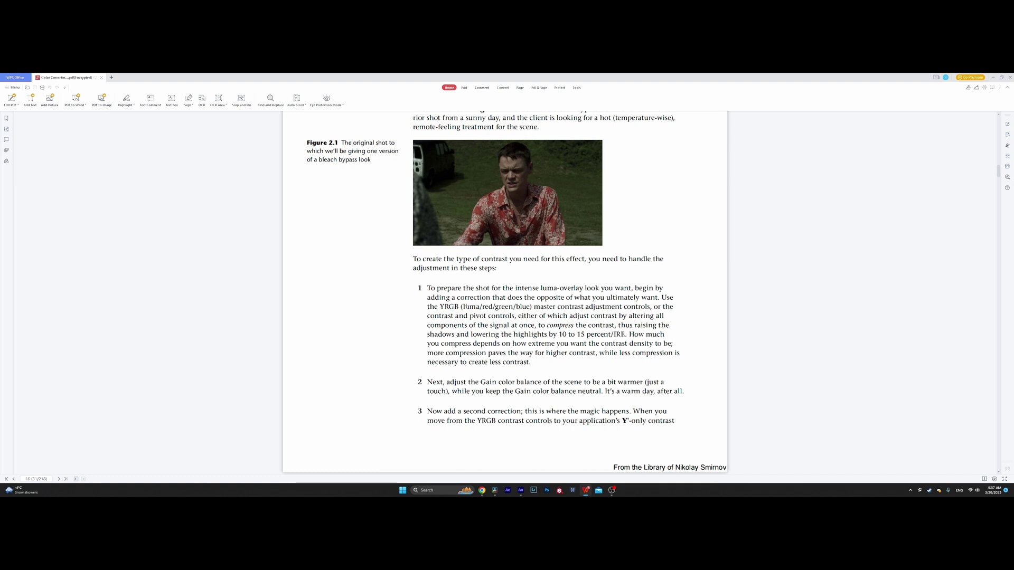
{"action": "left_click_drag", "start_coordinate": [471, 333], "coordinate": [625, 334]}
{"action": "left_click", "coordinate": [566, 353]}
{"action": "left_click", "coordinate": [495, 490]}
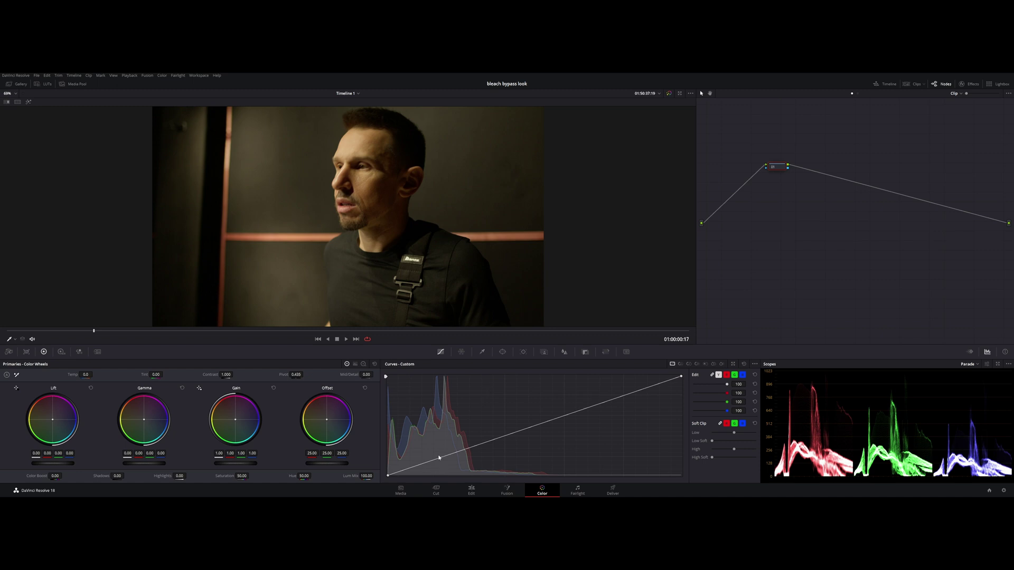
On the custom curve, slightly lift a shadow point and lower a highlight point, then return to the PDF.
{"action": "left_click_drag", "start_coordinate": [433, 459], "coordinate": [433, 455]}
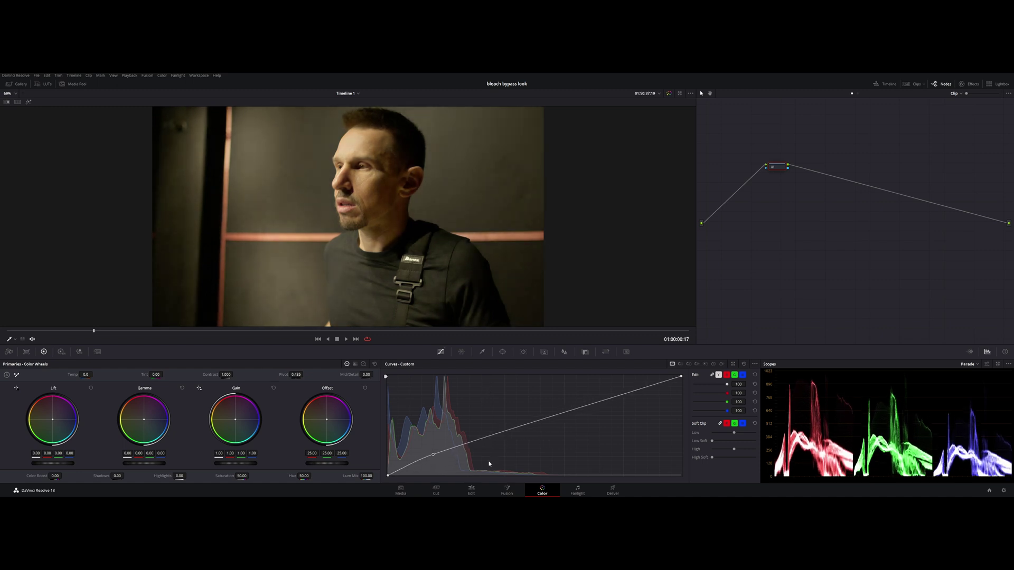
{"action": "left_click_drag", "start_coordinate": [643, 391], "coordinate": [637, 396]}
{"action": "left_click_drag", "start_coordinate": [435, 456], "coordinate": [433, 458]}
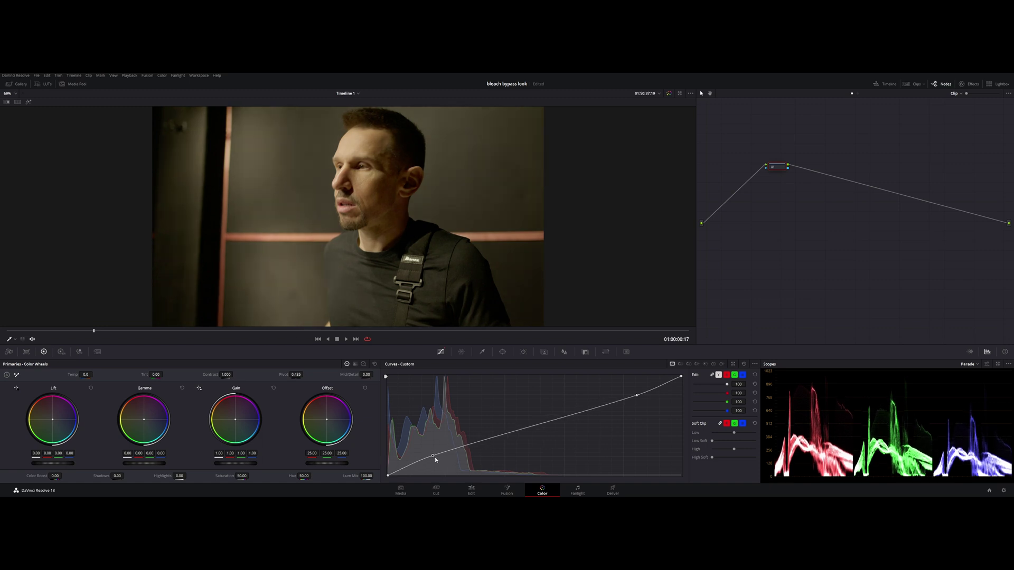
{"action": "left_click_drag", "start_coordinate": [638, 398], "coordinate": [636, 398]}
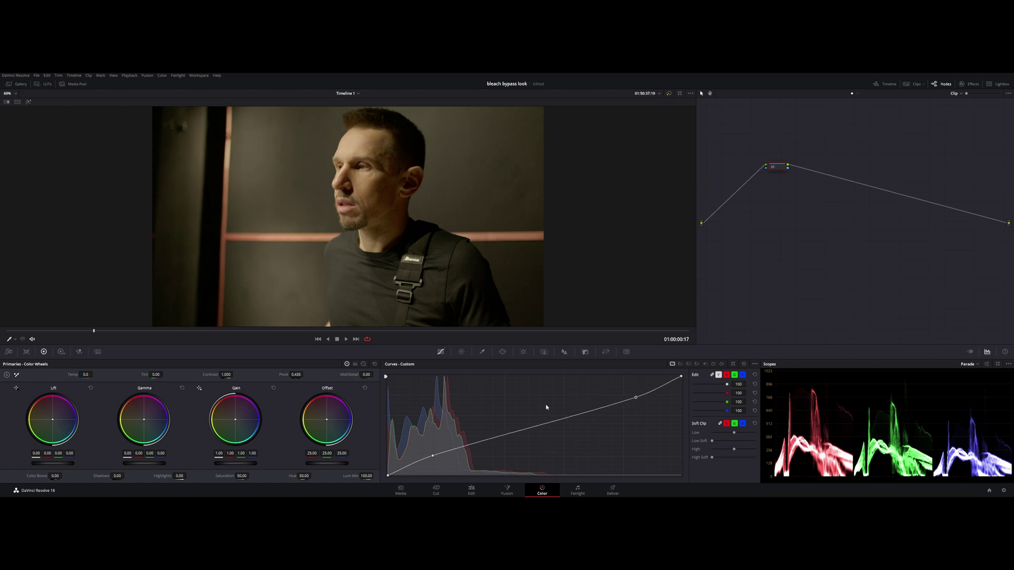
{"action": "key", "text": "alt+Tab"}
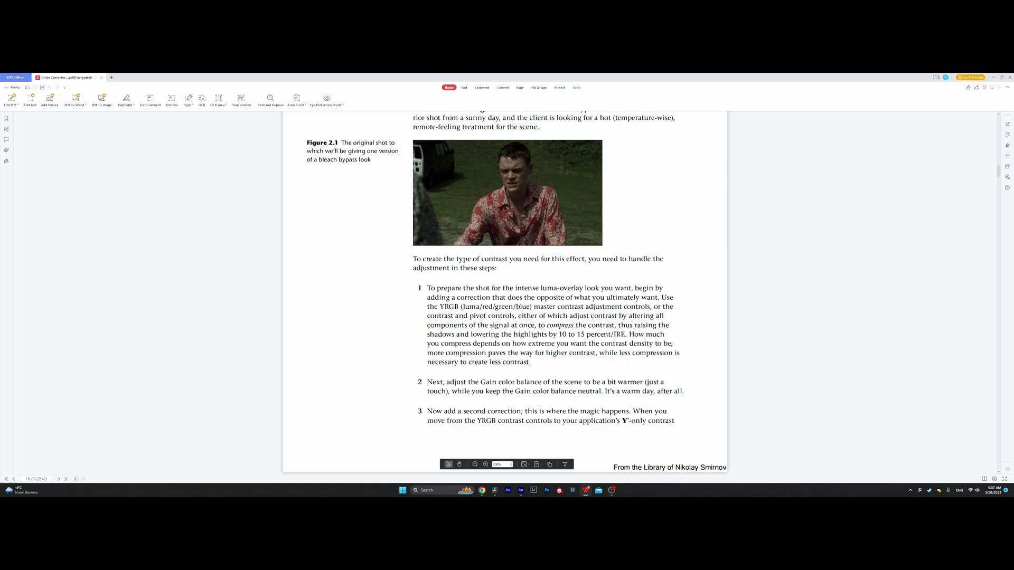
Highlight the Gain-warming step's text in the PDF, then clear the selection.
{"action": "left_click_drag", "start_coordinate": [428, 382], "coordinate": [539, 298]}
{"action": "left_click", "coordinate": [482, 186]}
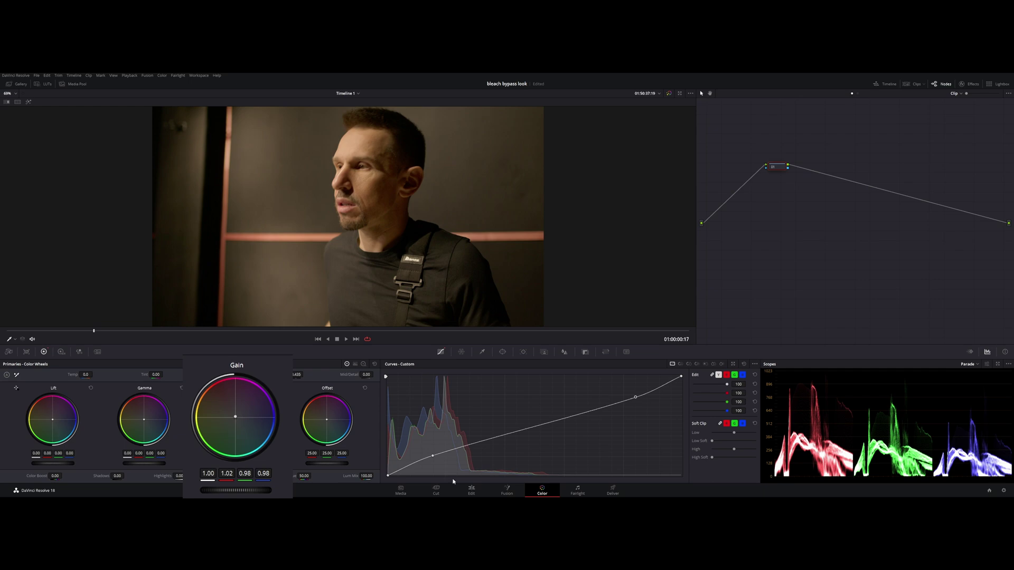
Bring the book PDF back in front of DaVinci Resolve with Alt+Tab.
{"action": "key", "text": "alt+Tab"}
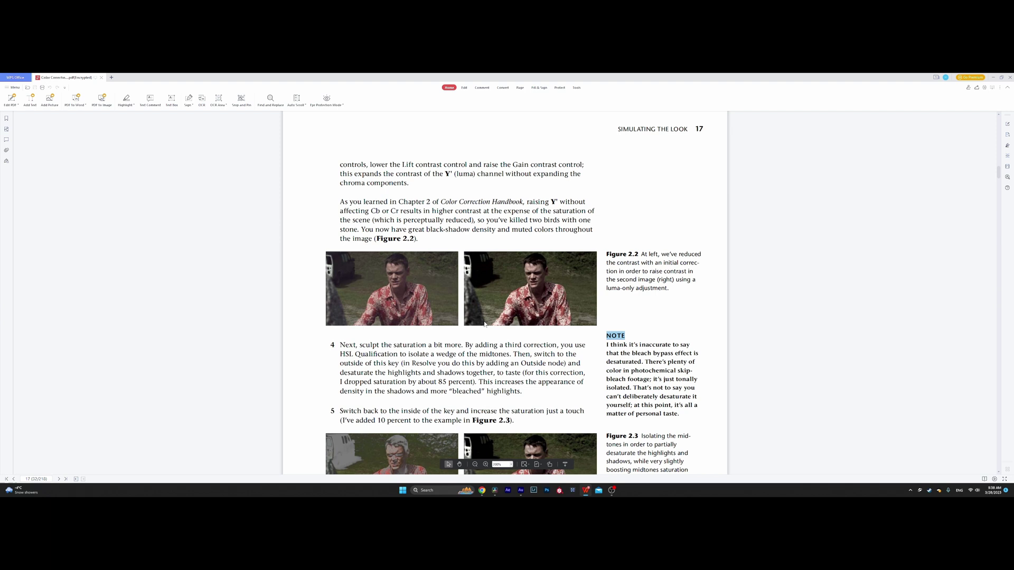
Return from the PDF to DaVinci Resolve with Alt+Tab.
{"action": "key", "text": "alt+Tab"}
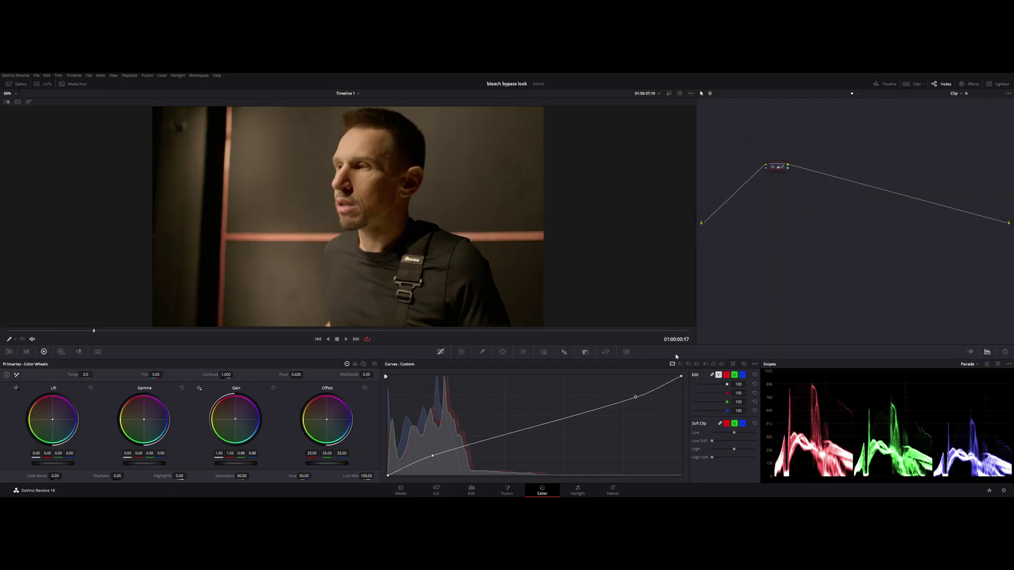
Add serial node 02, set its curve to luma only, and pull down a shadow point.
{"action": "key", "text": "alt+s"}
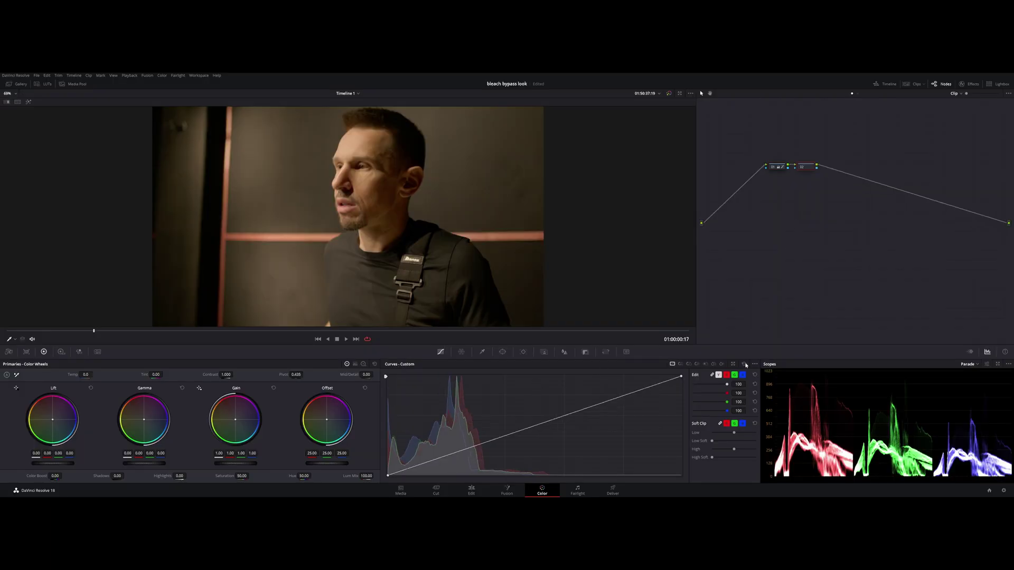
{"action": "left_click", "coordinate": [718, 375]}
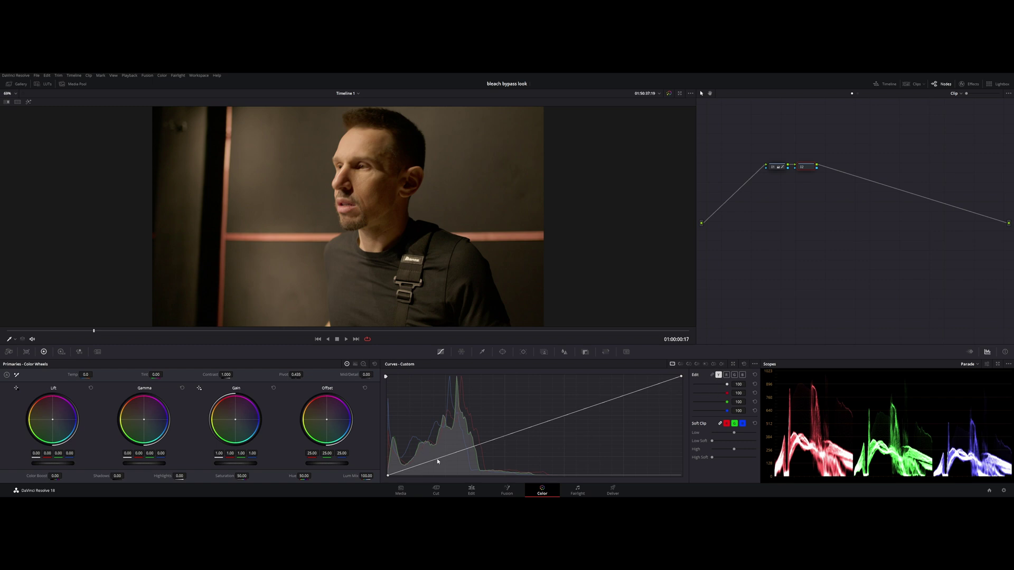
{"action": "left_click_drag", "start_coordinate": [436, 458], "coordinate": [440, 464]}
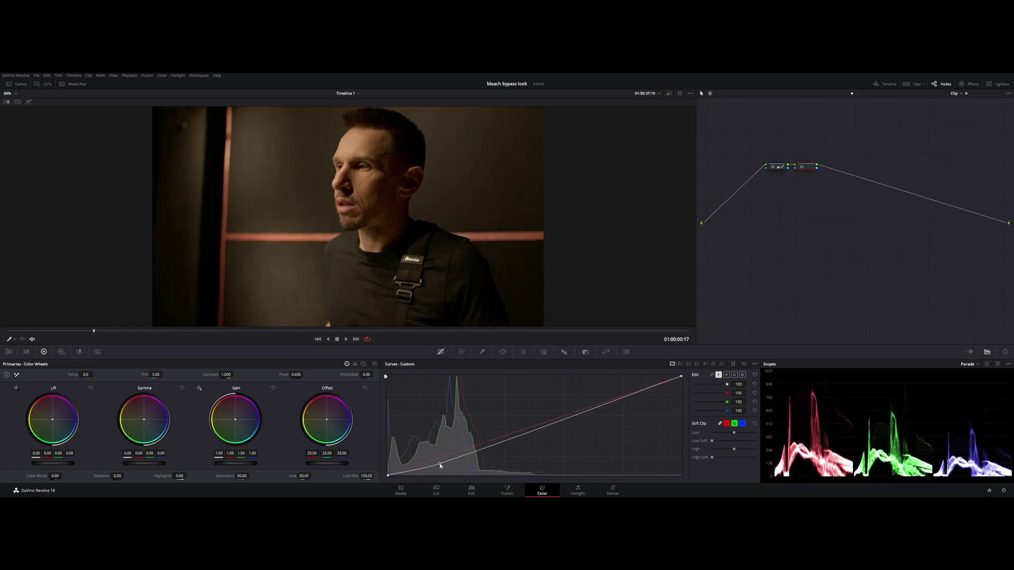
{"action": "left_click_drag", "start_coordinate": [101, 330], "coordinate": [94, 333]}
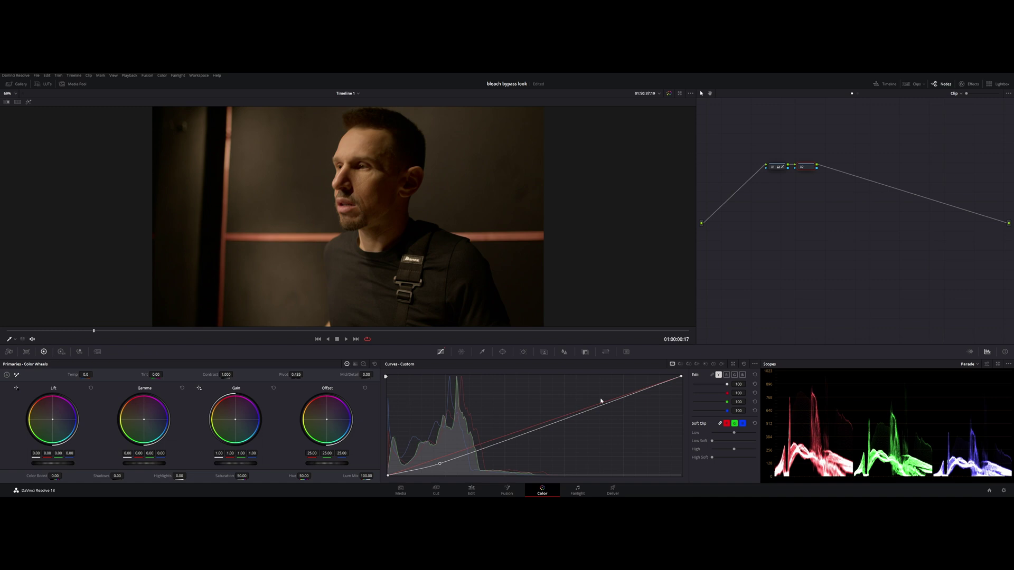
Raise a highlight point and refine both points into an S-curve.
{"action": "left_click_drag", "start_coordinate": [603, 403], "coordinate": [596, 399]}
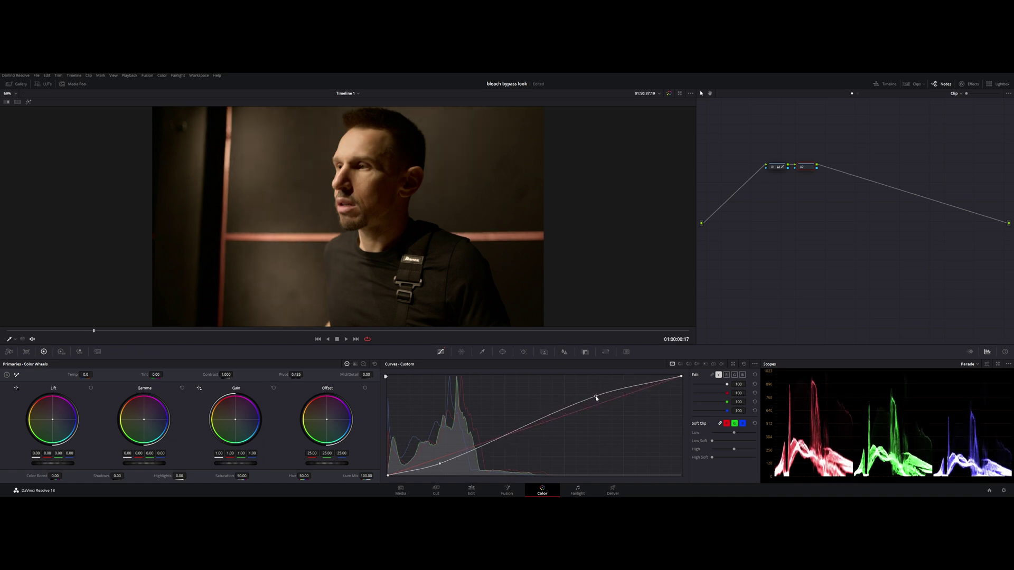
{"action": "left_click_drag", "start_coordinate": [436, 466], "coordinate": [442, 465]}
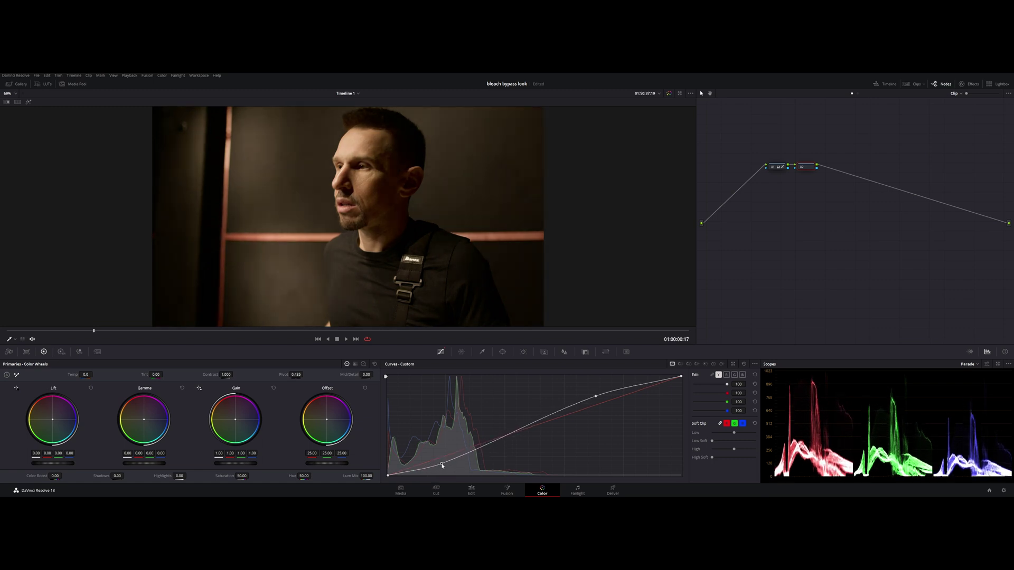
{"action": "left_click_drag", "start_coordinate": [594, 397], "coordinate": [596, 399]}
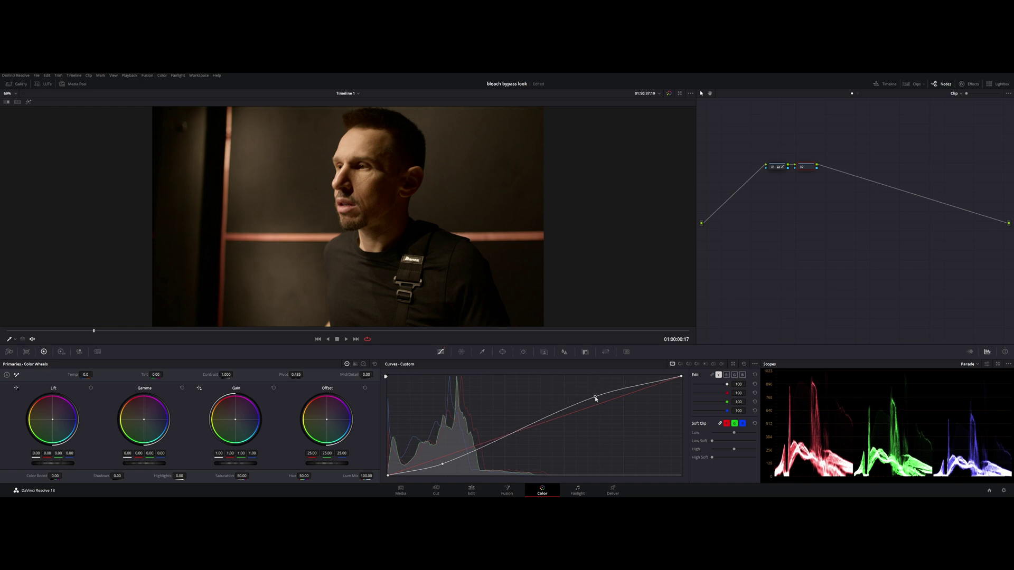
{"action": "left_click_drag", "start_coordinate": [442, 465], "coordinate": [453, 460]}
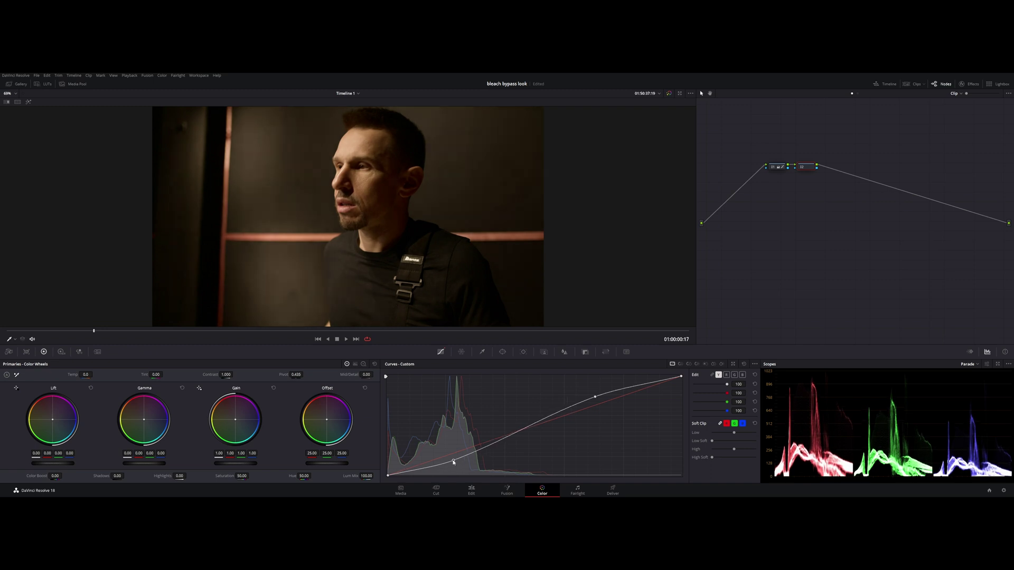
{"action": "key", "text": "alt+Tab"}
Add serial node 03 after the luma-curve node with Alt+S.
{"action": "key", "text": "alt+s"}
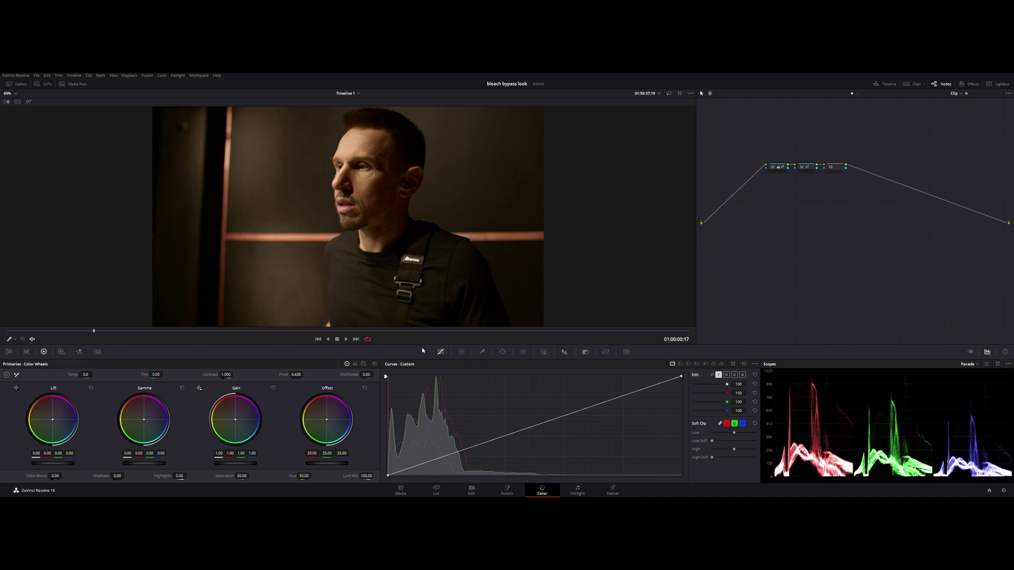
Key the face's skin tones in the HSL qualifier: hue centre 31.3, pre-filter 11.0, luminance high 58.0.
{"action": "left_click", "coordinate": [483, 352]}
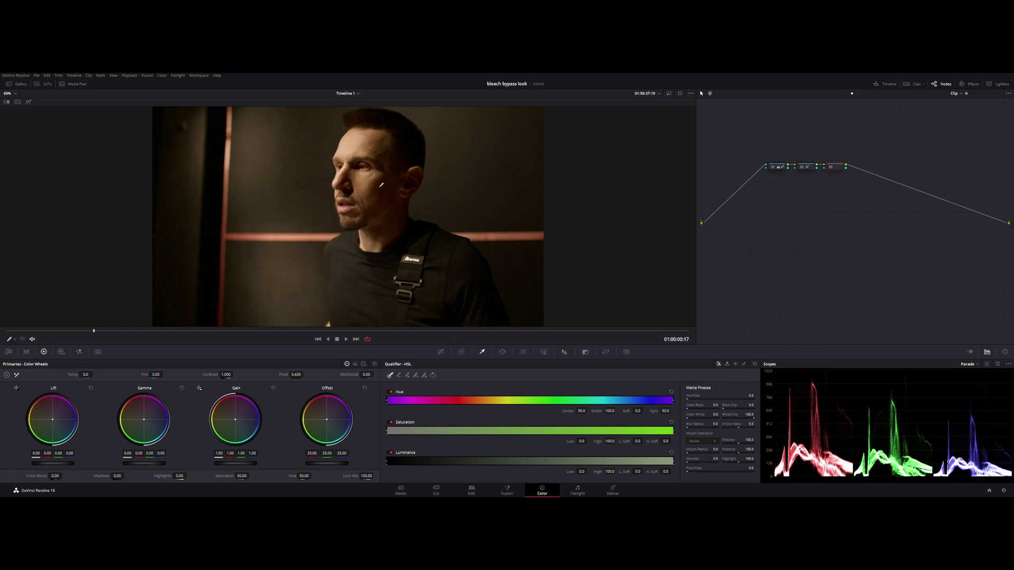
{"action": "left_click_drag", "start_coordinate": [378, 178], "coordinate": [386, 185]}
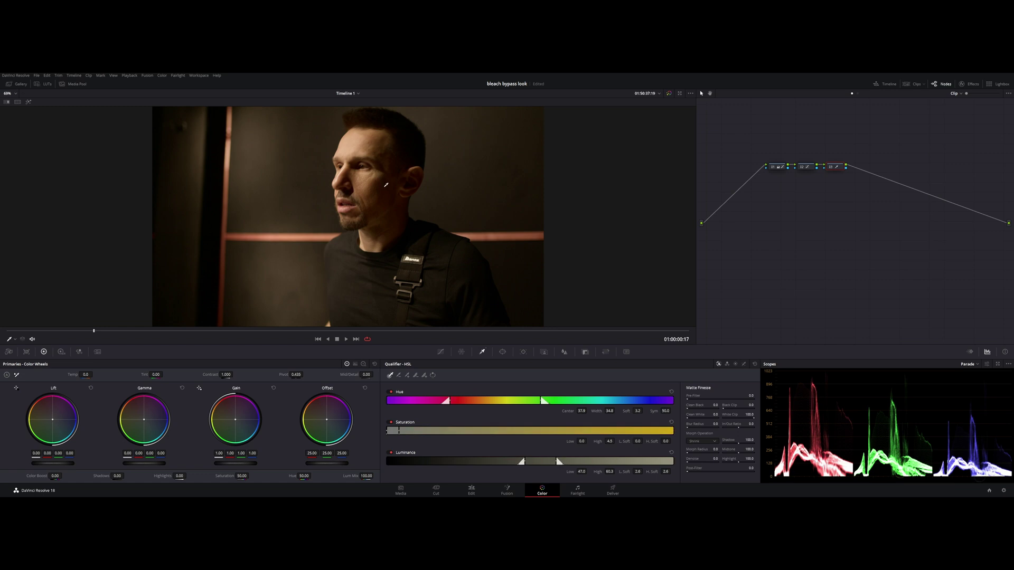
{"action": "key", "text": "shift+h"}
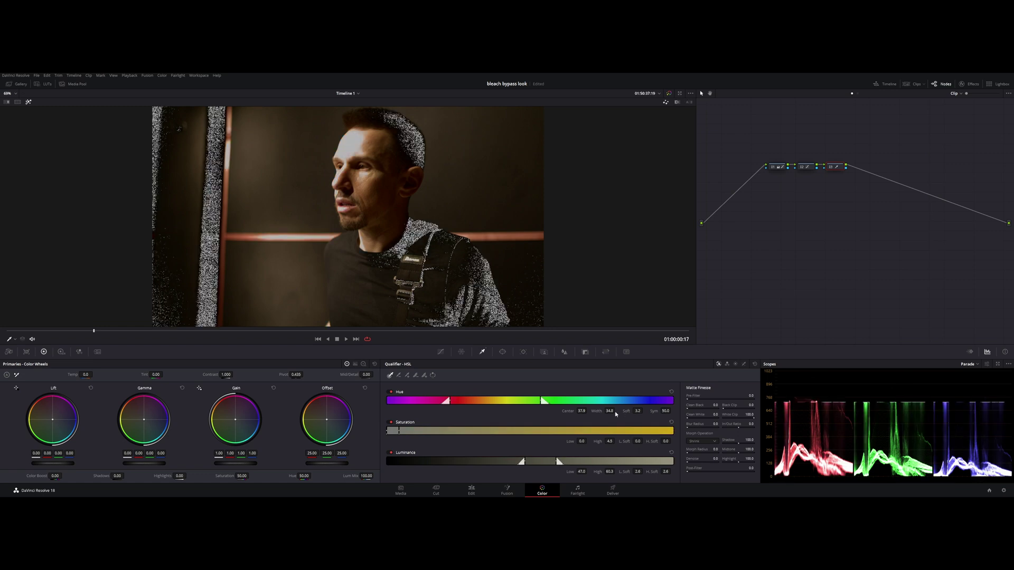
{"action": "mouse_move", "coordinate": [585, 408]}
{"action": "left_mouse_down"}
{"action": "mouse_move", "coordinate": [570, 409]}
{"action": "mouse_move", "coordinate": [614, 410]}
{"action": "mouse_move", "coordinate": [590, 411]}
{"action": "left_mouse_up"}
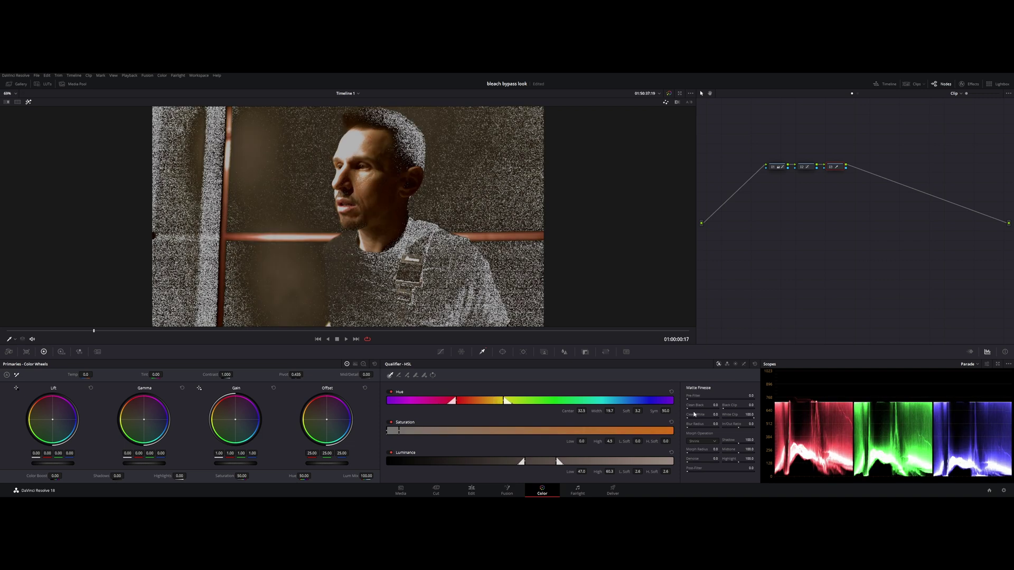
{"action": "left_click_drag", "start_coordinate": [751, 396], "coordinate": [756, 395]}
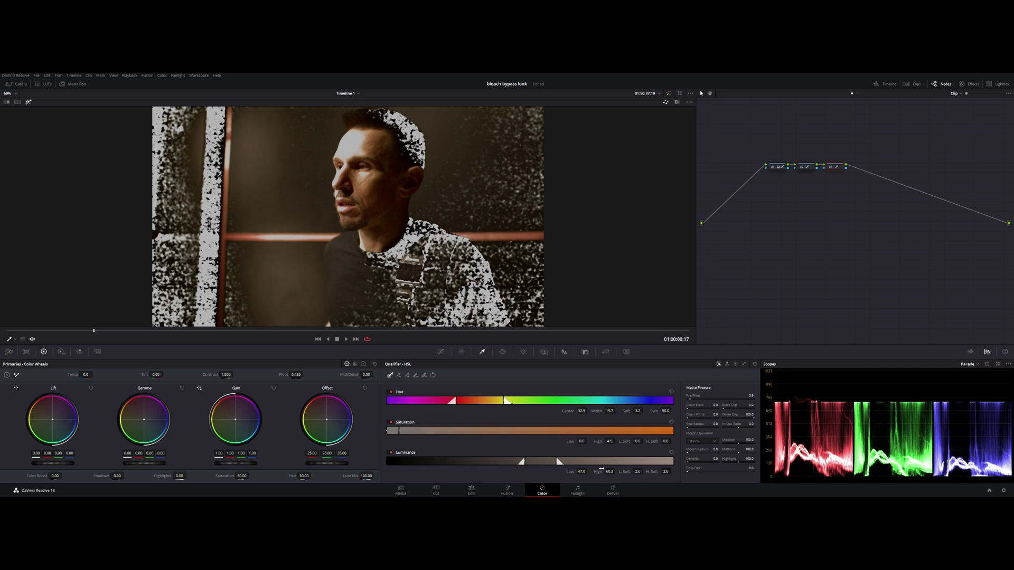
{"action": "mouse_move", "coordinate": [601, 468]}
{"action": "left_mouse_down"}
{"action": "mouse_move", "coordinate": [617, 471]}
{"action": "mouse_move", "coordinate": [588, 471]}
{"action": "left_mouse_up"}
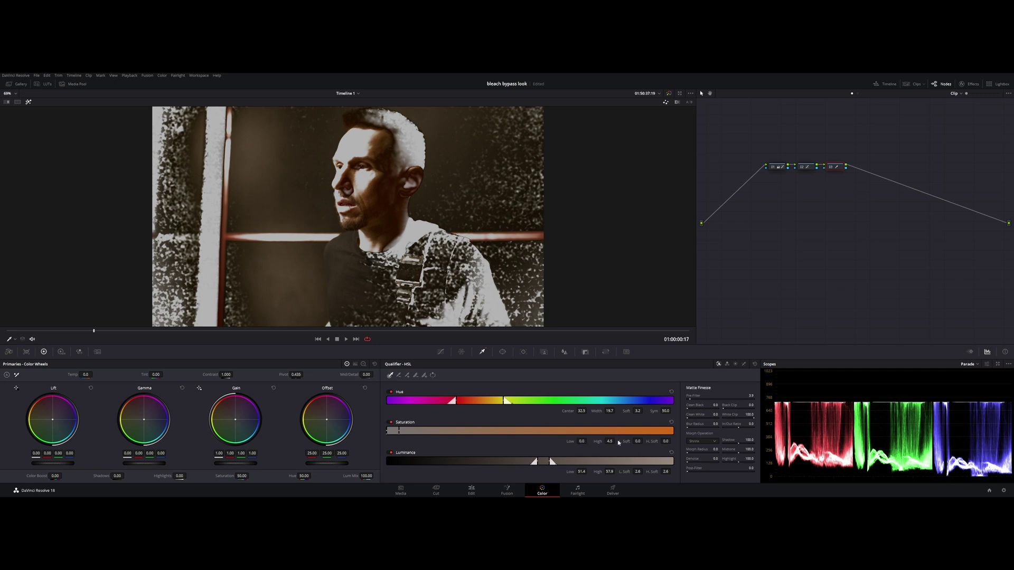
Refine the skin key (saturation high 2.6, pre-filter 28.5, clean black 16.5), then restore the normal view and Custom curves.
{"action": "left_click_drag", "start_coordinate": [609, 441], "coordinate": [589, 441]}
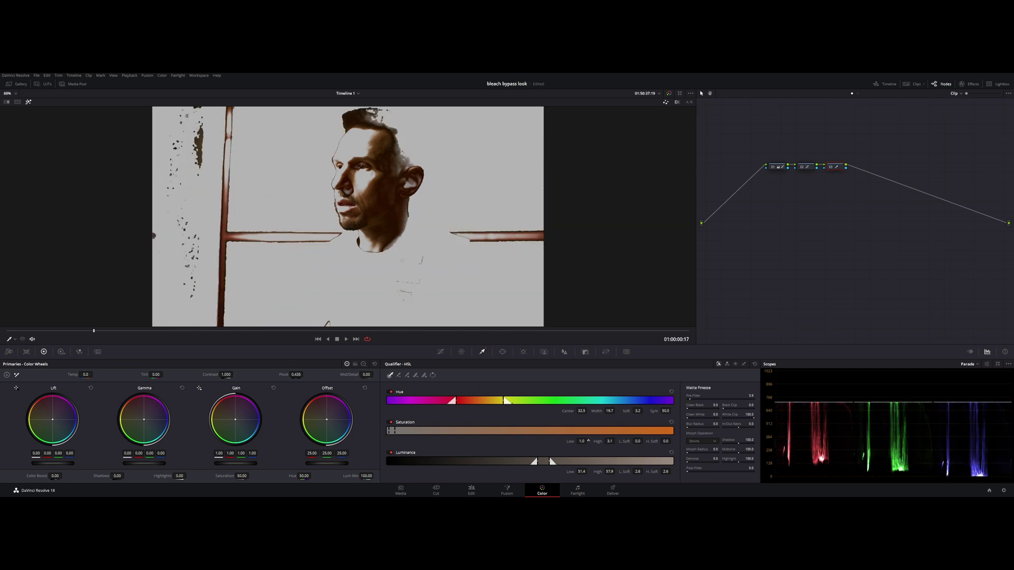
{"action": "left_click_drag", "start_coordinate": [750, 395], "coordinate": [761, 395]}
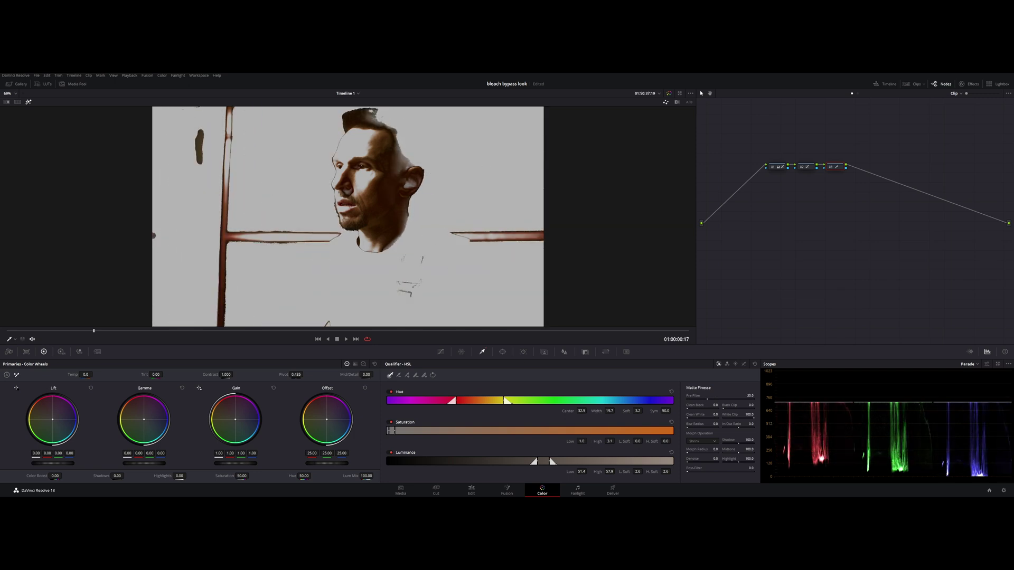
{"action": "mouse_move", "coordinate": [700, 408]}
{"action": "left_mouse_down"}
{"action": "mouse_move", "coordinate": [703, 429]}
{"action": "mouse_move", "coordinate": [715, 428]}
{"action": "left_mouse_up"}
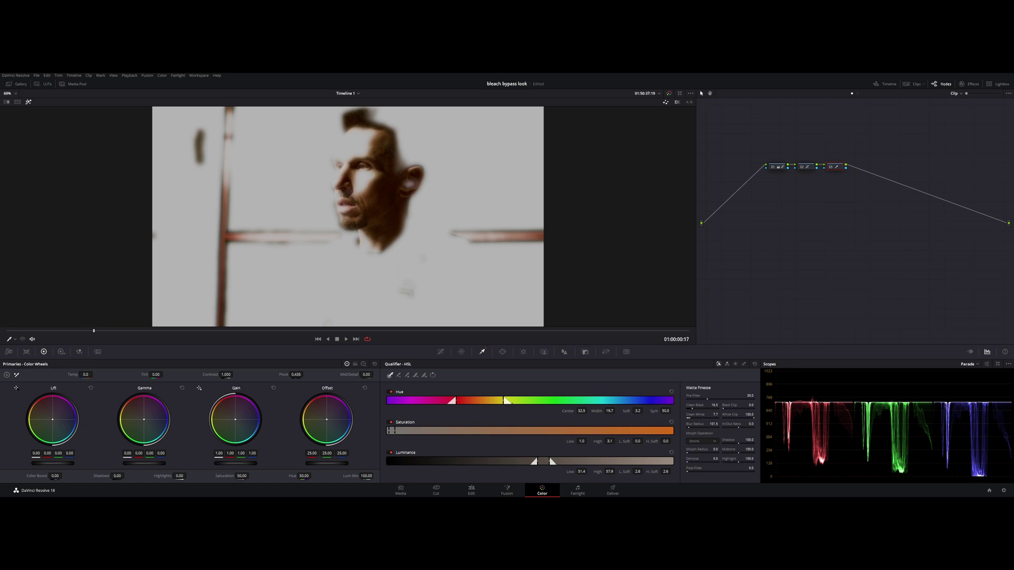
{"action": "key", "text": "shift+h"}
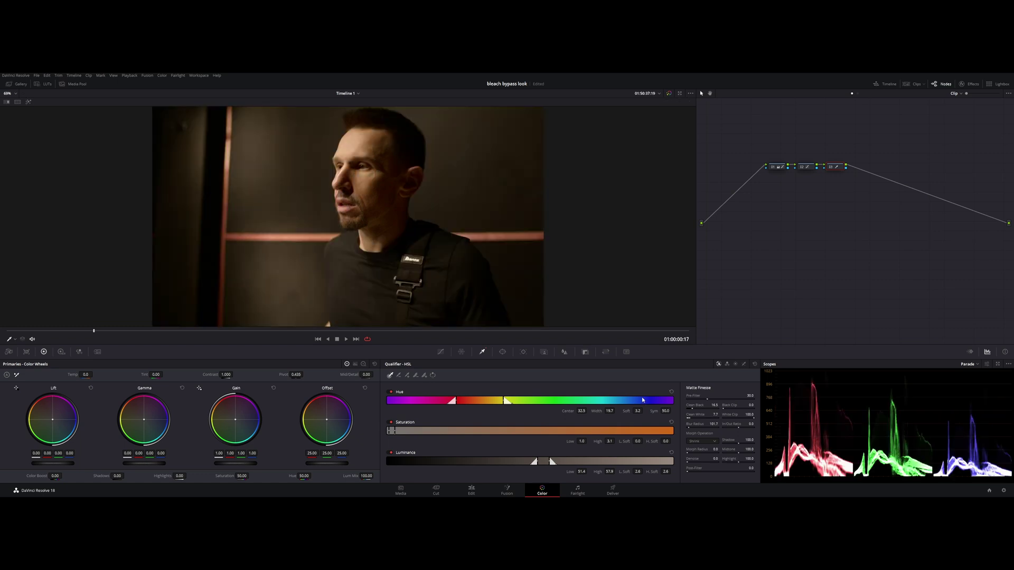
{"action": "left_click", "coordinate": [441, 352]}
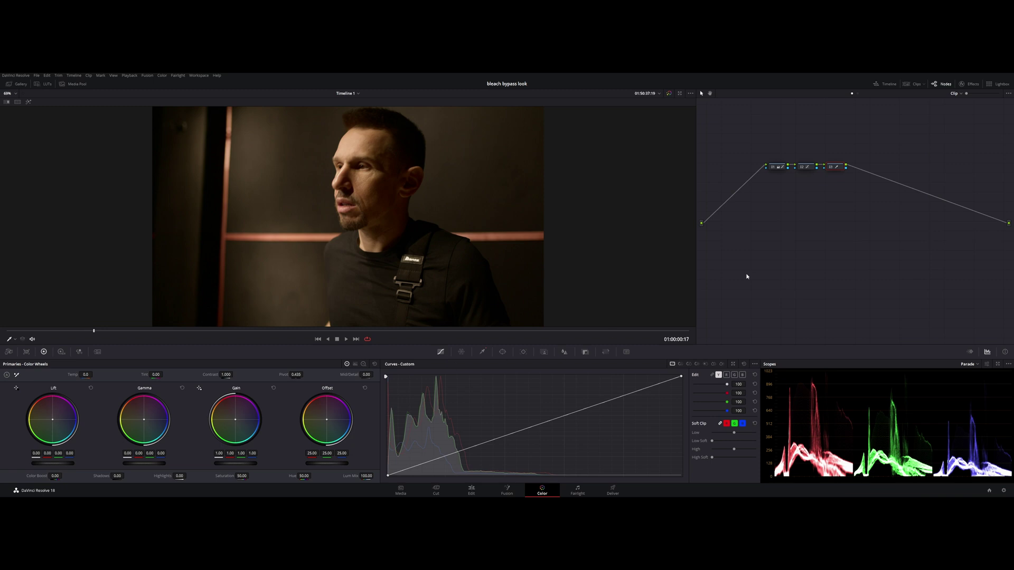
Delete an extra trial node and lower node 03's saturation from 50 to 35.
{"action": "key", "text": "alt+s"}
{"action": "left_click_drag", "start_coordinate": [241, 476], "coordinate": [250, 476]}
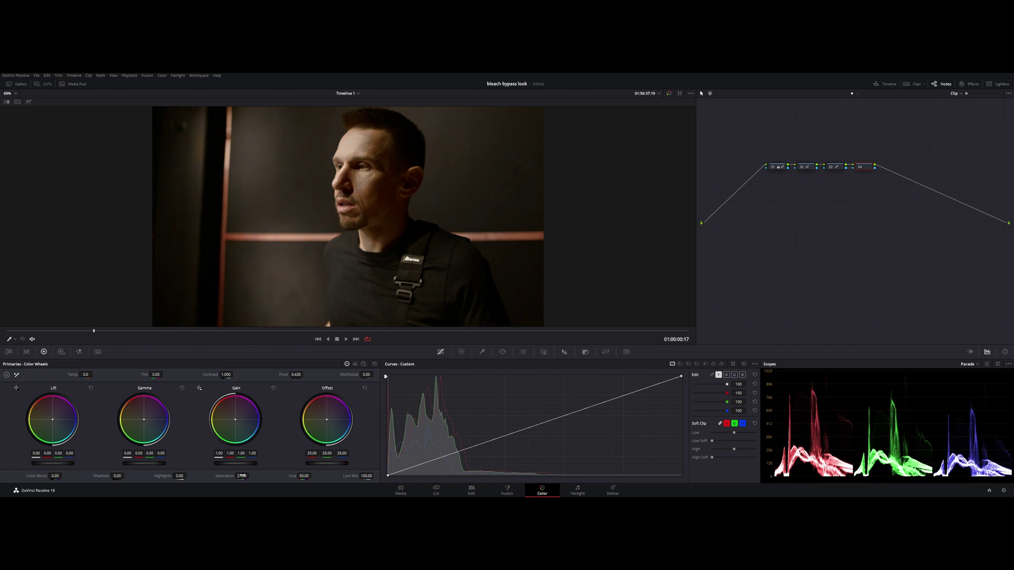
{"action": "double_click", "coordinate": [218, 476]}
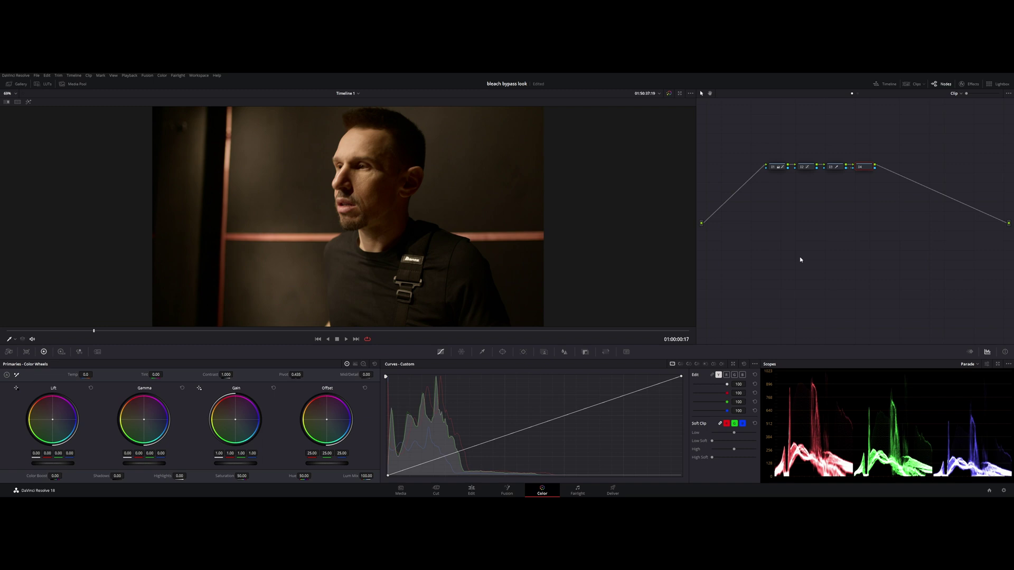
{"action": "right_click", "coordinate": [839, 167]}
{"action": "left_click", "coordinate": [854, 186]}
{"action": "left_click_drag", "start_coordinate": [245, 476], "coordinate": [230, 477]}
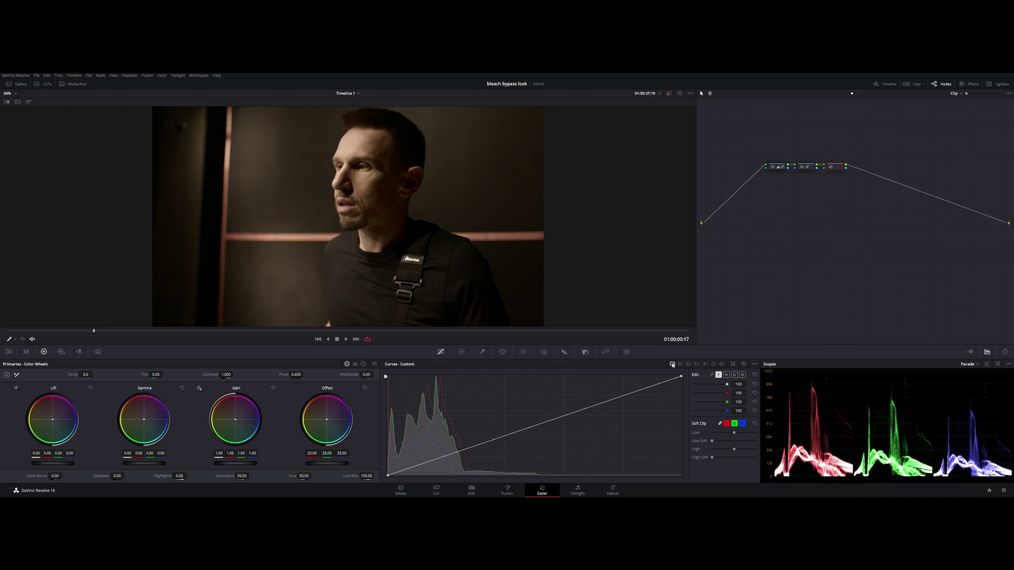
On node 03's Lum vs Sat curve, pull both ends down with a point at 0.75.
{"action": "left_click", "coordinate": [706, 364]}
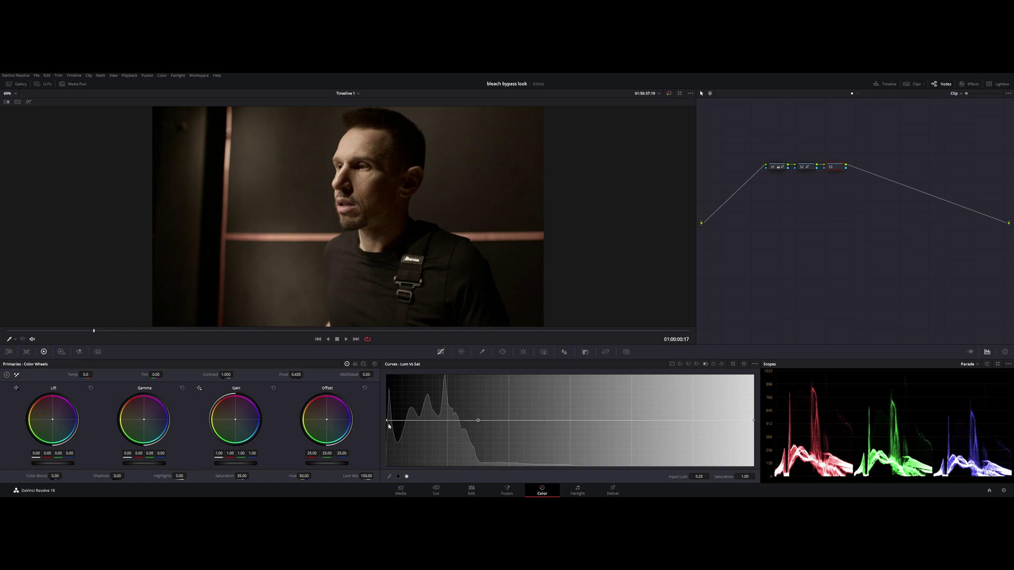
{"action": "left_click_drag", "start_coordinate": [388, 421], "coordinate": [391, 449]}
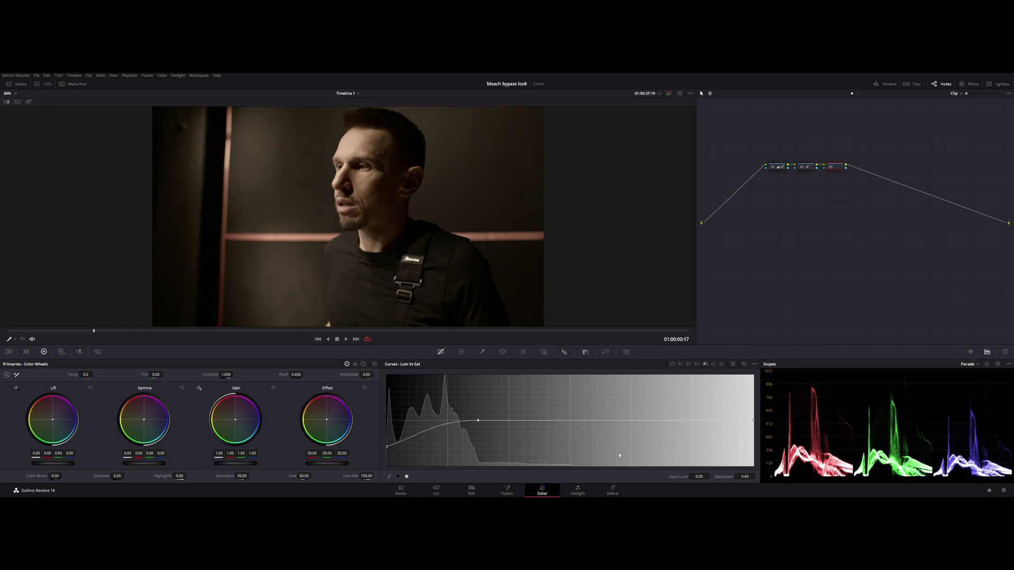
{"action": "left_click", "coordinate": [661, 421]}
{"action": "left_click_drag", "start_coordinate": [749, 423], "coordinate": [752, 444]}
{"action": "left_click_drag", "start_coordinate": [93, 332], "coordinate": [99, 332]}
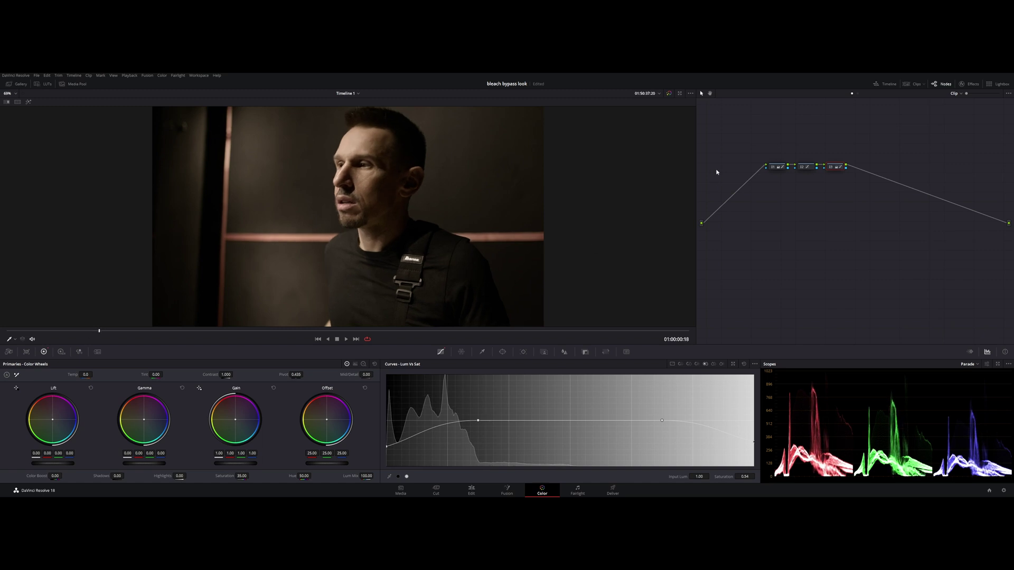
Deepen node 02's shadow curve point and raise its highlight point, then reselect node 03.
{"action": "left_click", "coordinate": [809, 170]}
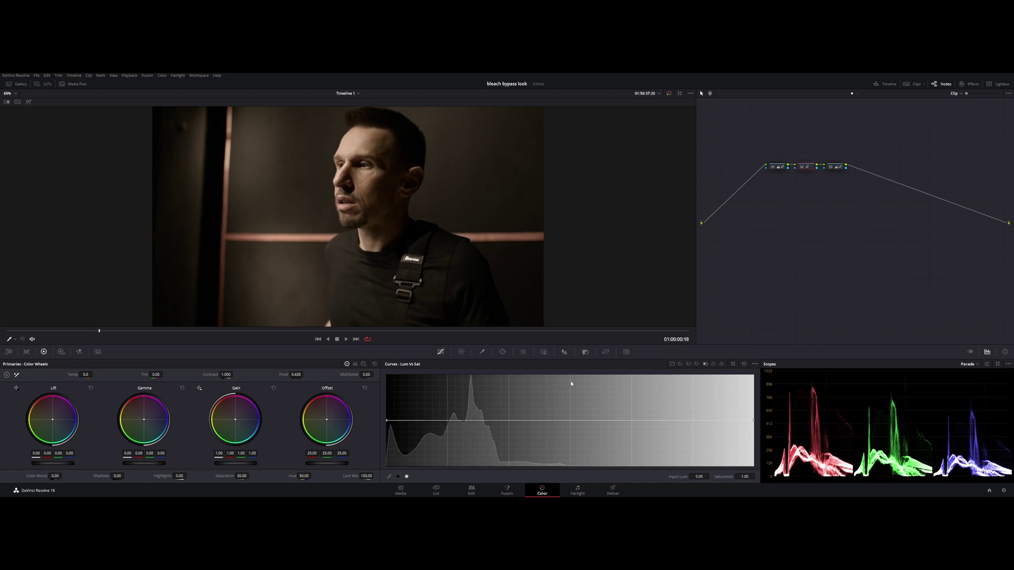
{"action": "left_click", "coordinate": [673, 365]}
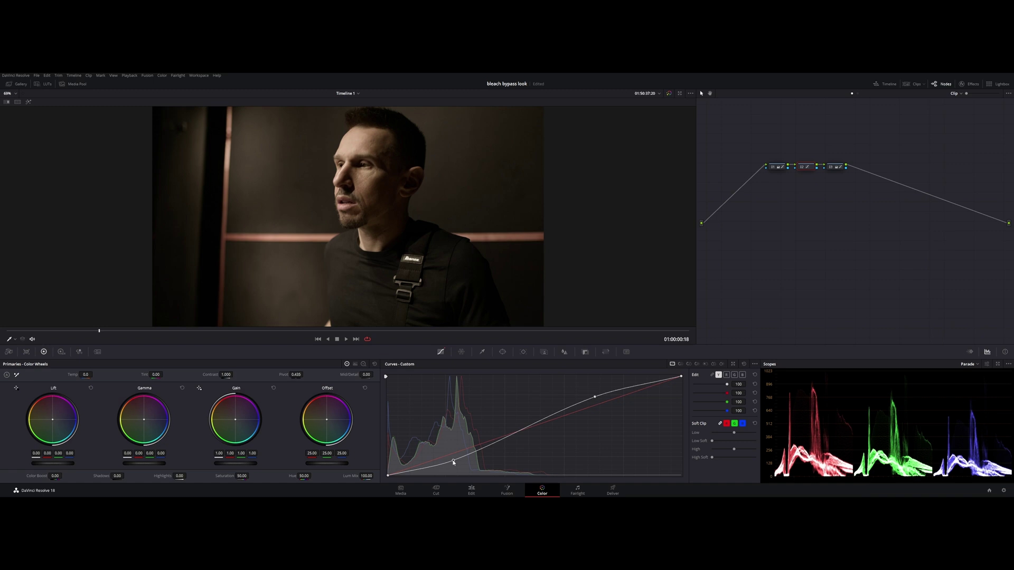
{"action": "left_click_drag", "start_coordinate": [453, 462], "coordinate": [454, 462]}
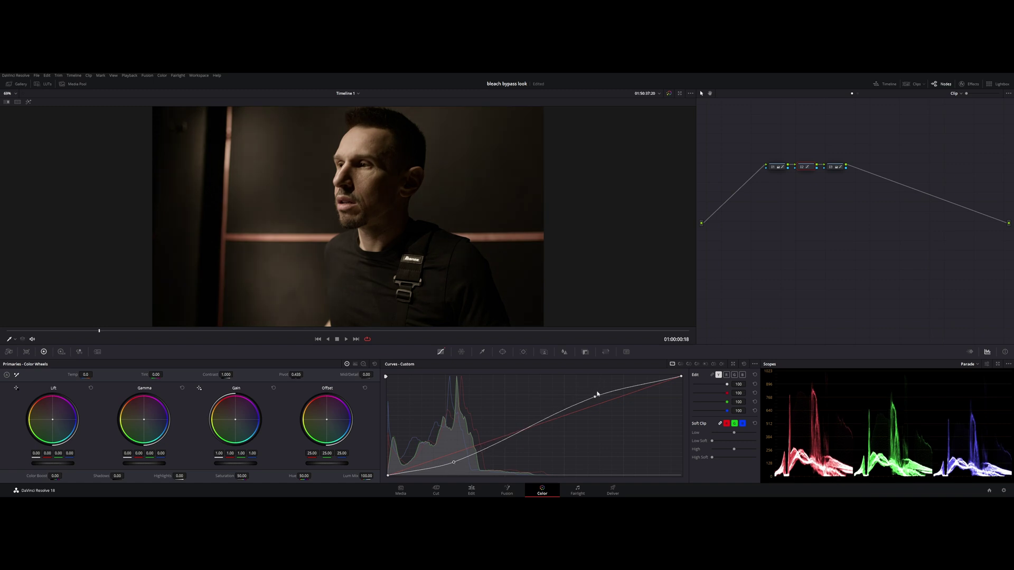
{"action": "left_click_drag", "start_coordinate": [596, 396], "coordinate": [593, 395]}
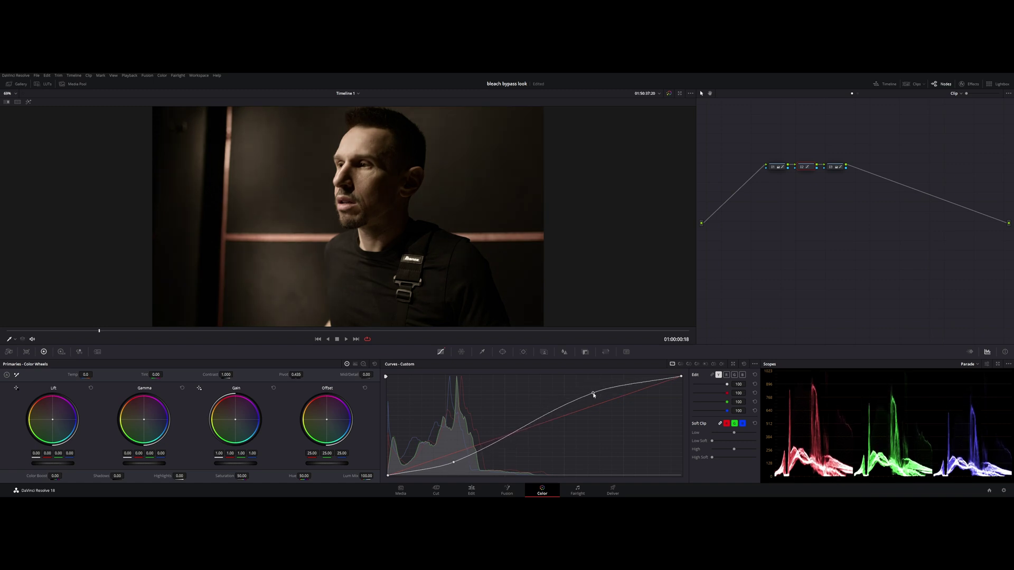
{"action": "left_click", "coordinate": [839, 167]}
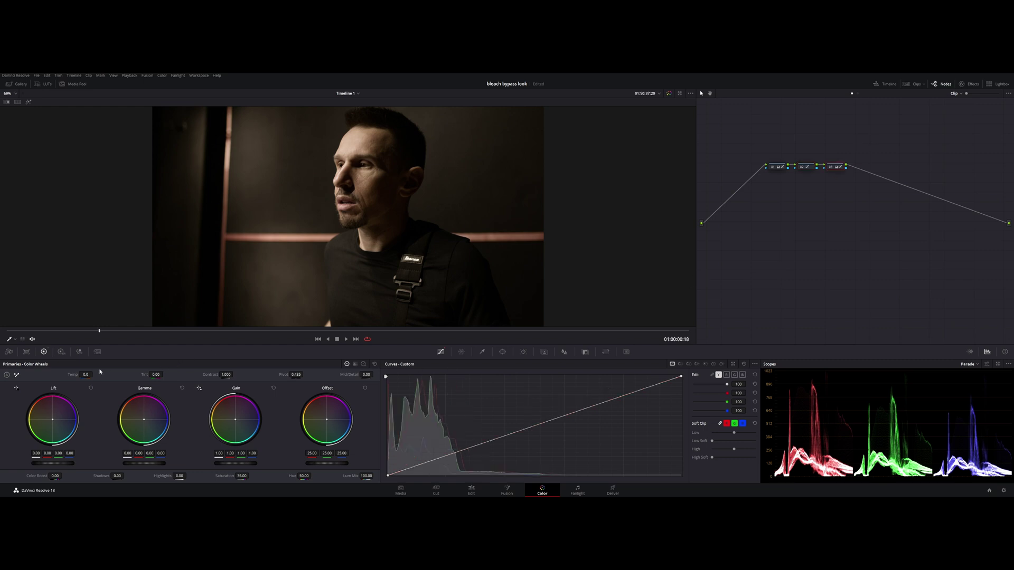
In the HDR wheels, raise Shadow-zone saturation to 1.15 and cut Dark-zone saturation to 0.50.
{"action": "left_click", "coordinate": [62, 353]}
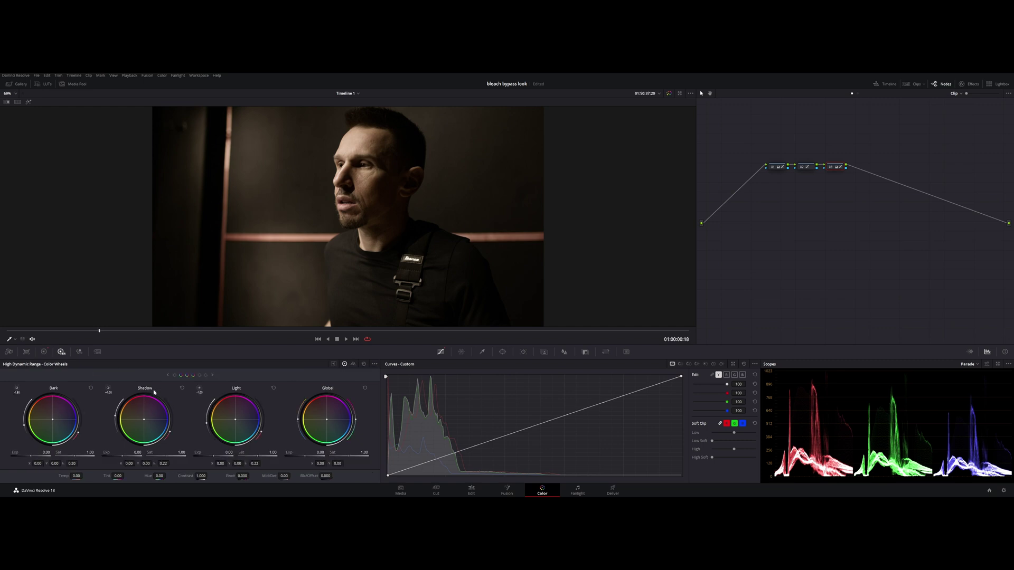
{"action": "left_click_drag", "start_coordinate": [108, 390], "coordinate": [109, 390]}
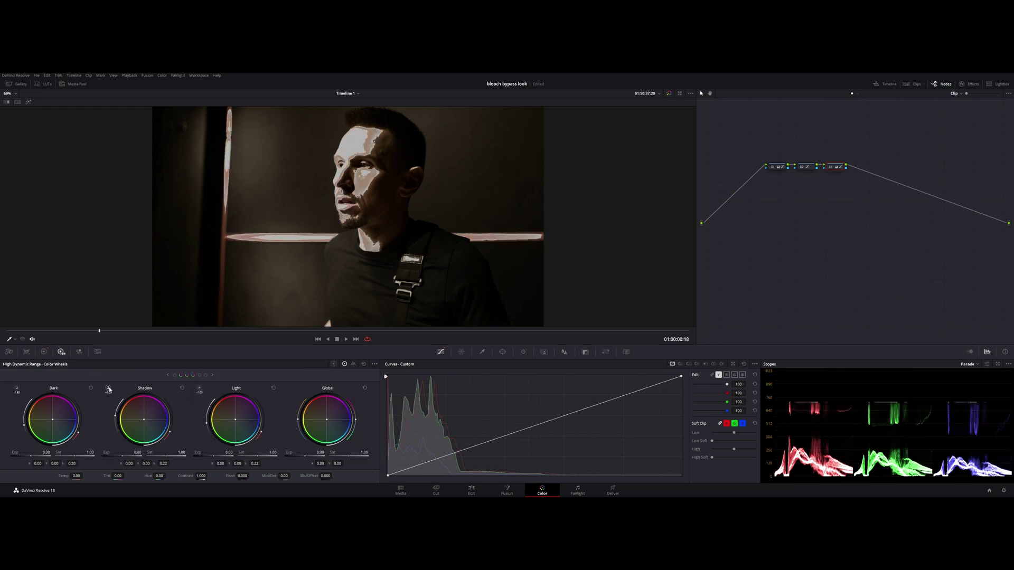
{"action": "double_click", "coordinate": [109, 389]}
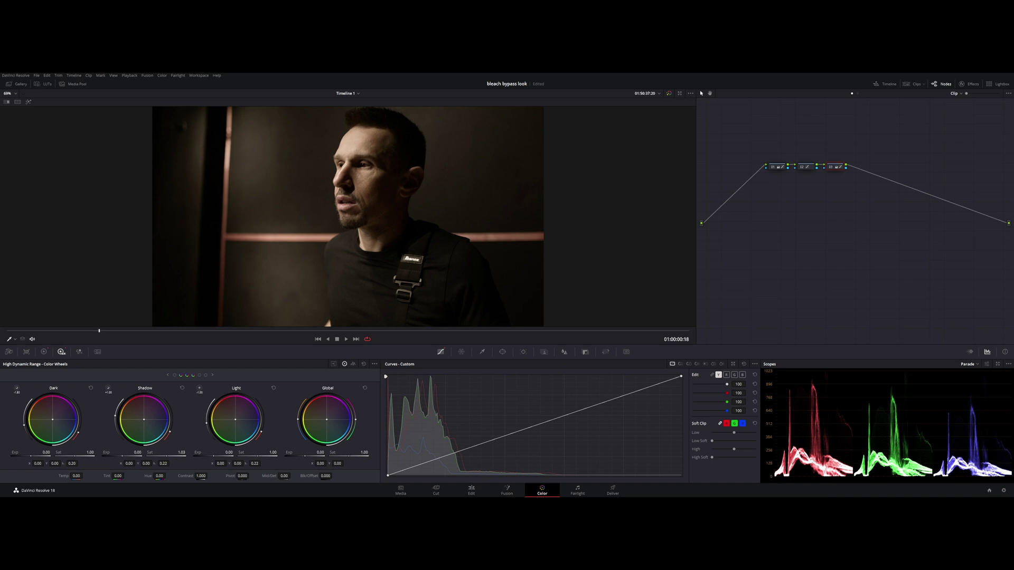
{"action": "left_click_drag", "start_coordinate": [182, 452], "coordinate": [186, 452]}
{"action": "left_click", "coordinate": [16, 389]}
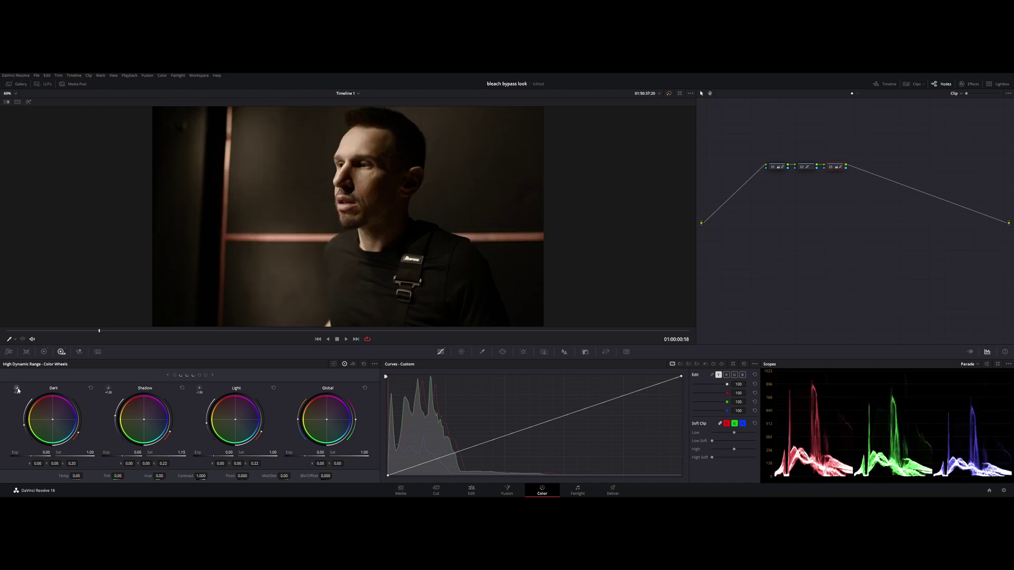
{"action": "left_click", "coordinate": [16, 388]}
{"action": "left_click_drag", "start_coordinate": [89, 453], "coordinate": [85, 453]}
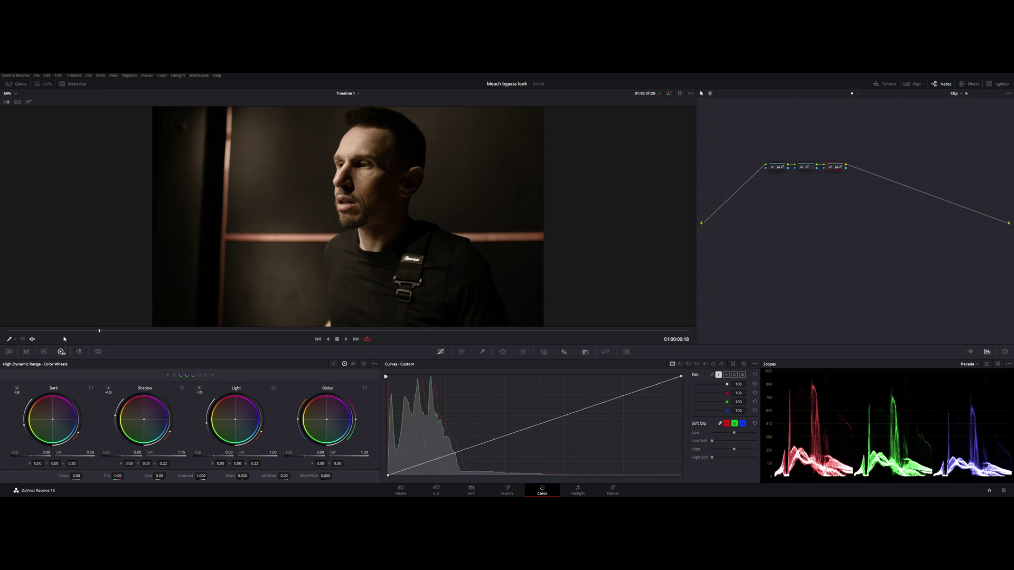
{"action": "left_click", "coordinate": [44, 351]}
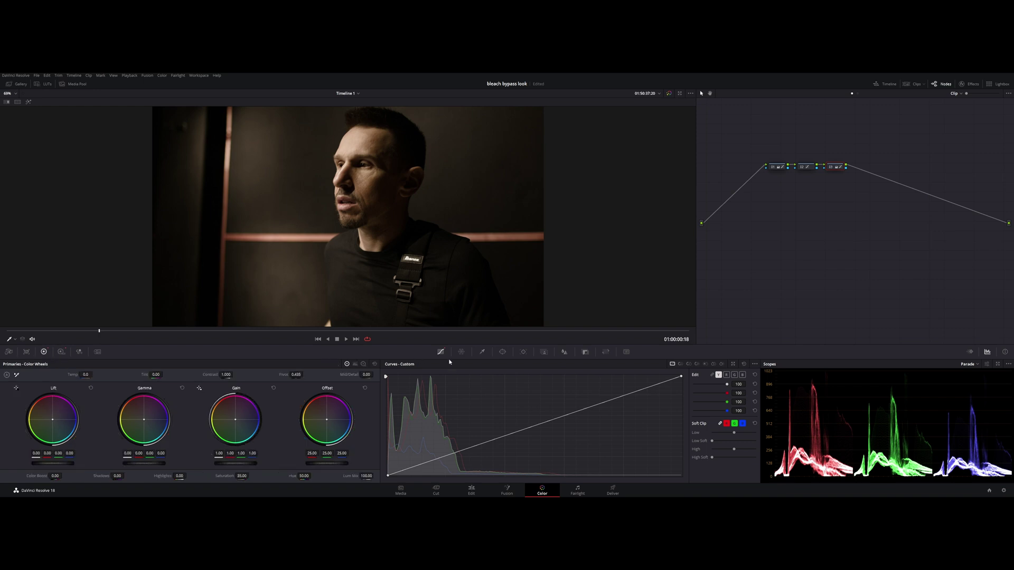
In the bleach bypass PDF, find step 6 on final sharpening and highlight its first line.
{"action": "key", "text": "alt+Tab"}
{"action": "scroll", "coordinate": [524, 368], "scroll_direction": "down", "scroll_amount": 3}
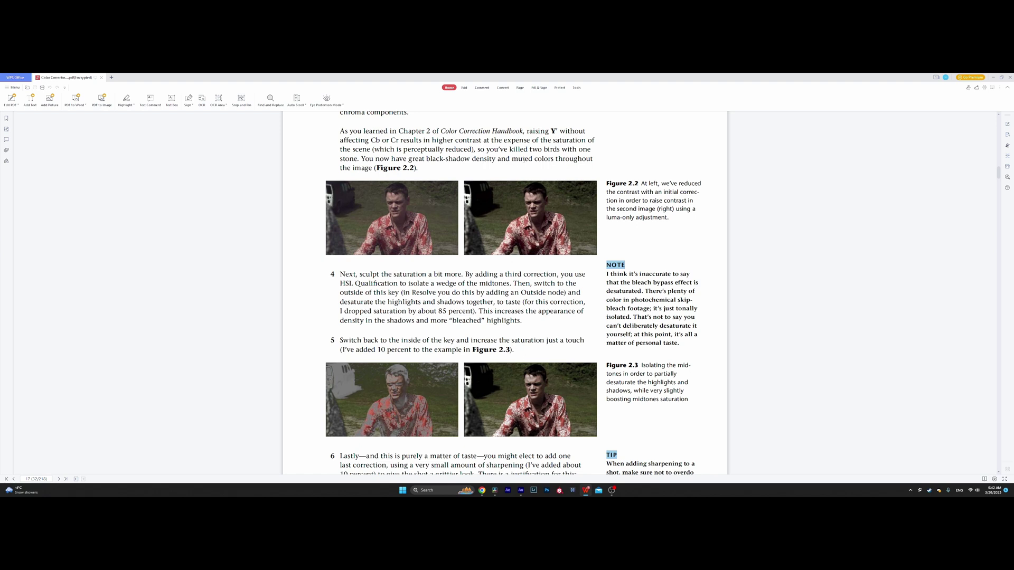
{"action": "scroll", "coordinate": [464, 354], "scroll_direction": "down", "scroll_amount": 2}
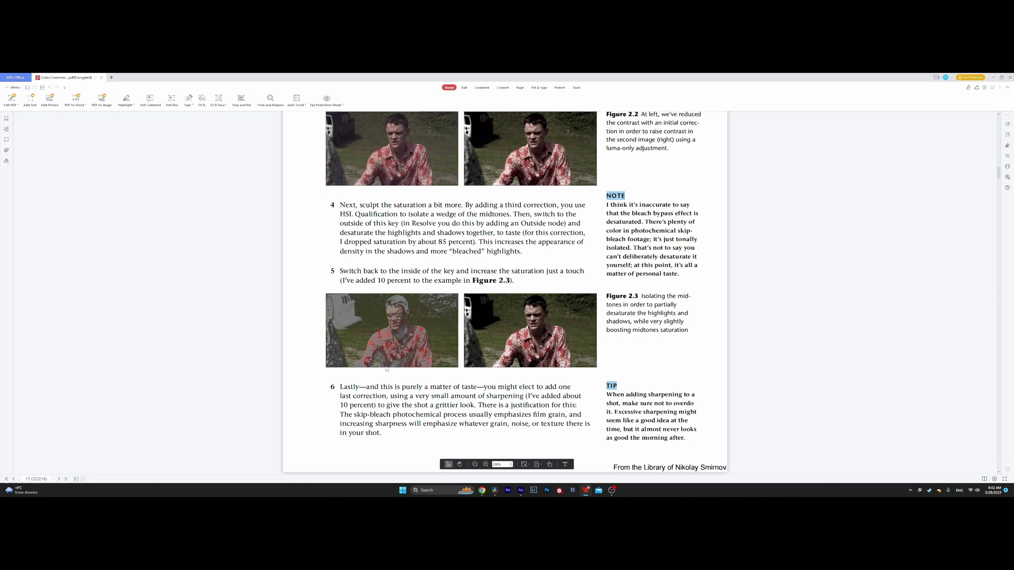
{"action": "left_click_drag", "start_coordinate": [340, 387], "coordinate": [528, 387]}
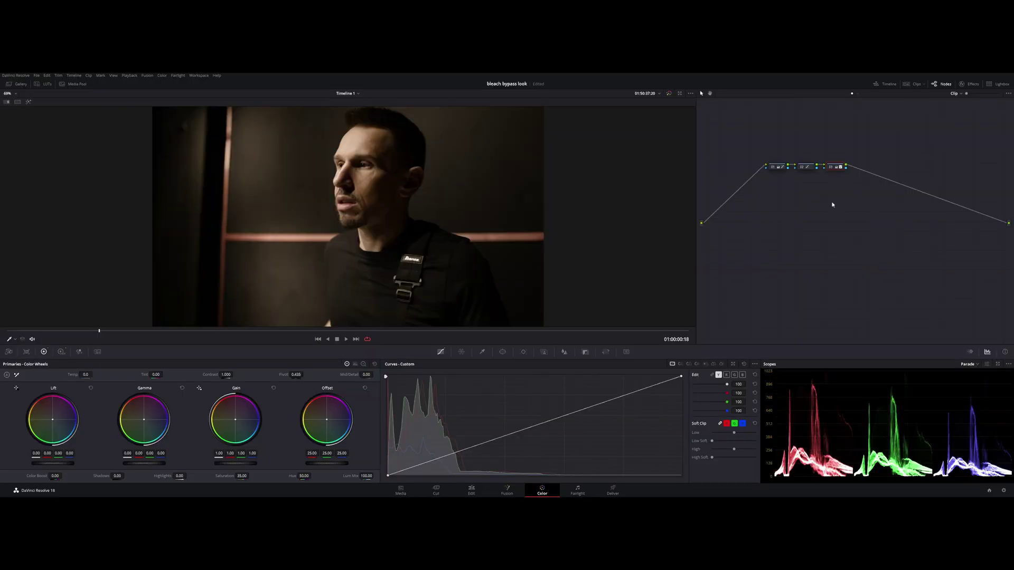
Add serial node 04 and sharpen midtones by setting Mid/Detail to 7, then 10.00.
{"action": "key", "text": "alt+s"}
{"action": "double_click", "coordinate": [366, 375]}
{"action": "type", "text": "7"}
{"action": "key", "text": "Return"}
{"action": "double_click", "coordinate": [366, 375]}
{"action": "type", "text": "10"}
{"action": "key", "text": "Return"}
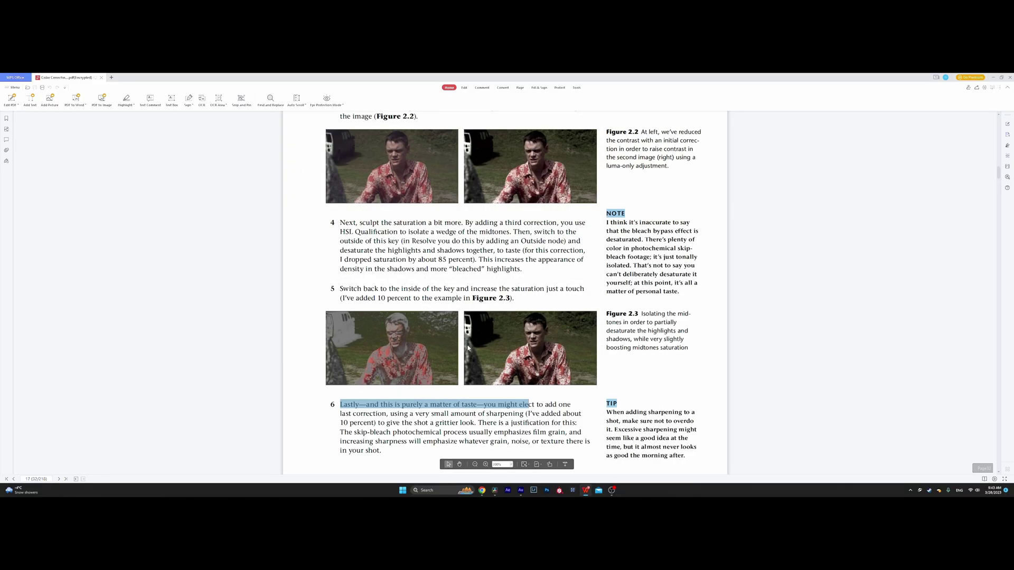
{"action": "scroll", "coordinate": [468, 350], "scroll_direction": "down", "scroll_amount": 2}
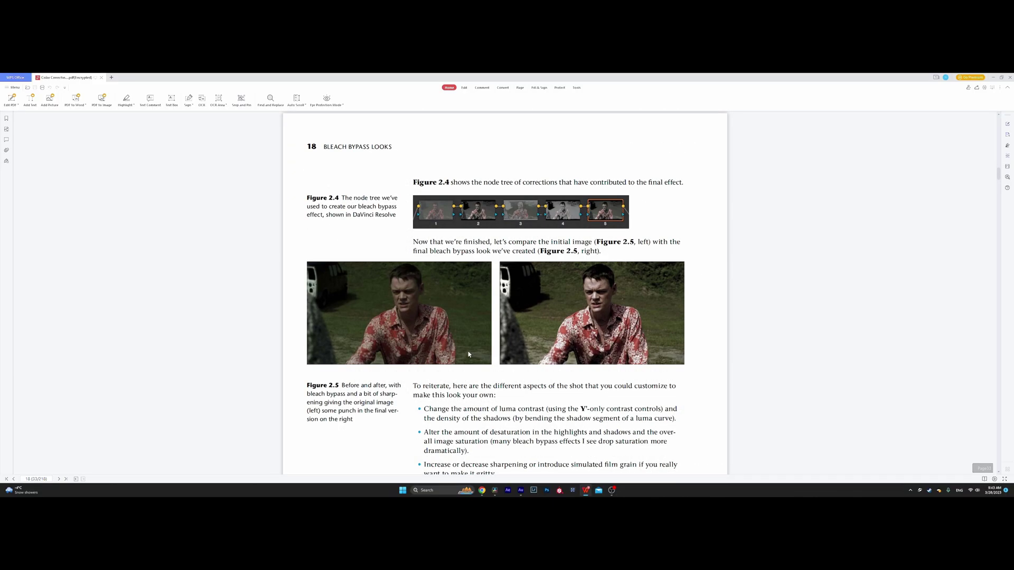
{"action": "scroll", "coordinate": [468, 353], "scroll_direction": "down", "scroll_amount": 3}
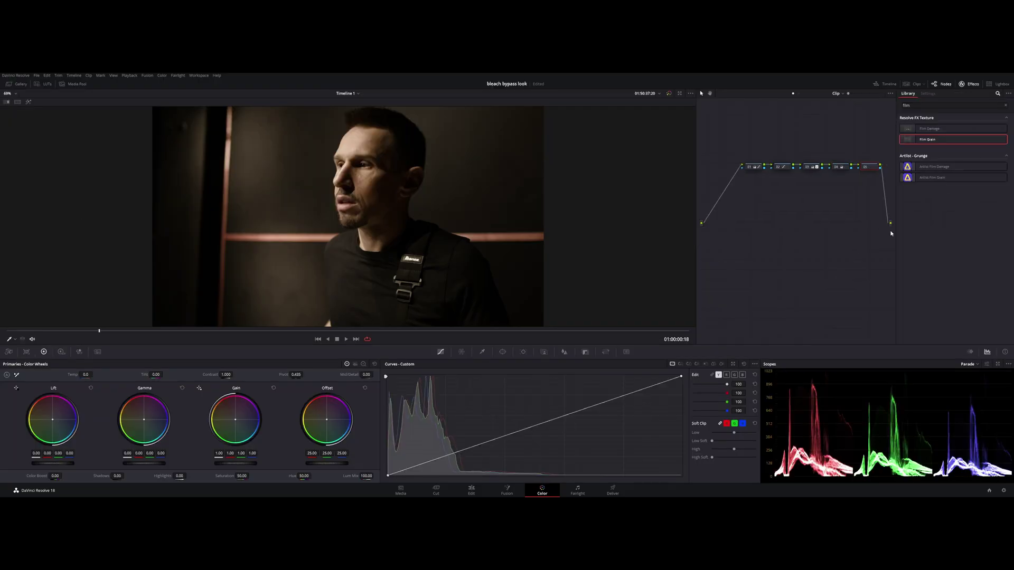
Apply Film Grain to node 05 with the 35mm 400T preset and Grain Strength about 0.706.
{"action": "left_click_drag", "start_coordinate": [928, 142], "coordinate": [876, 171]}
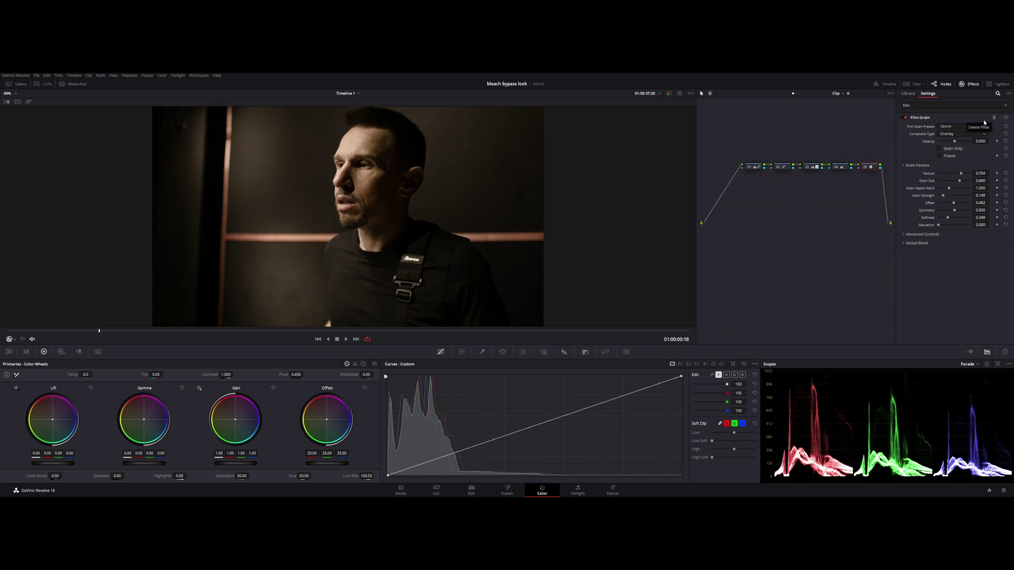
{"action": "left_click", "coordinate": [964, 127]}
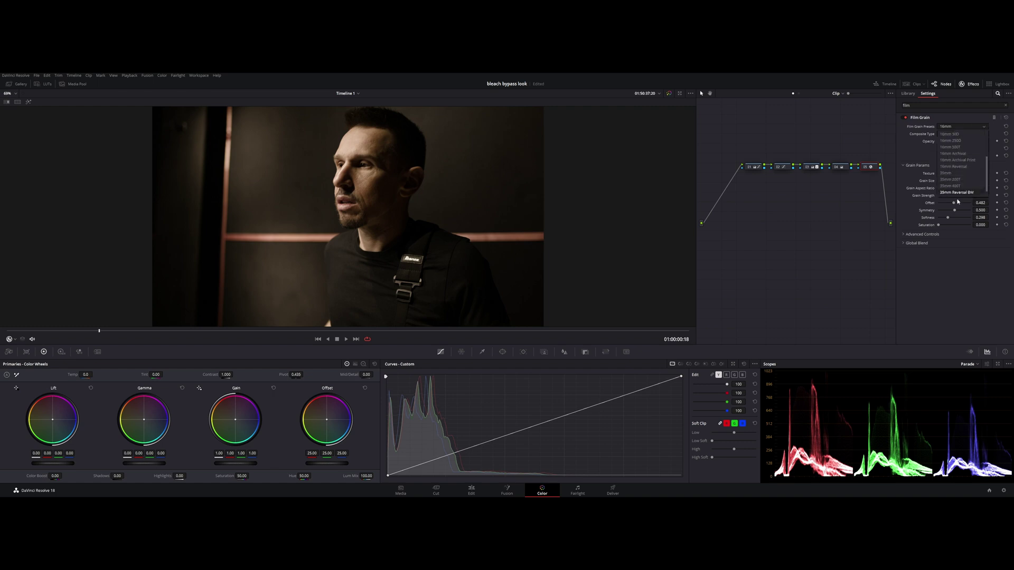
{"action": "left_click", "coordinate": [952, 185]}
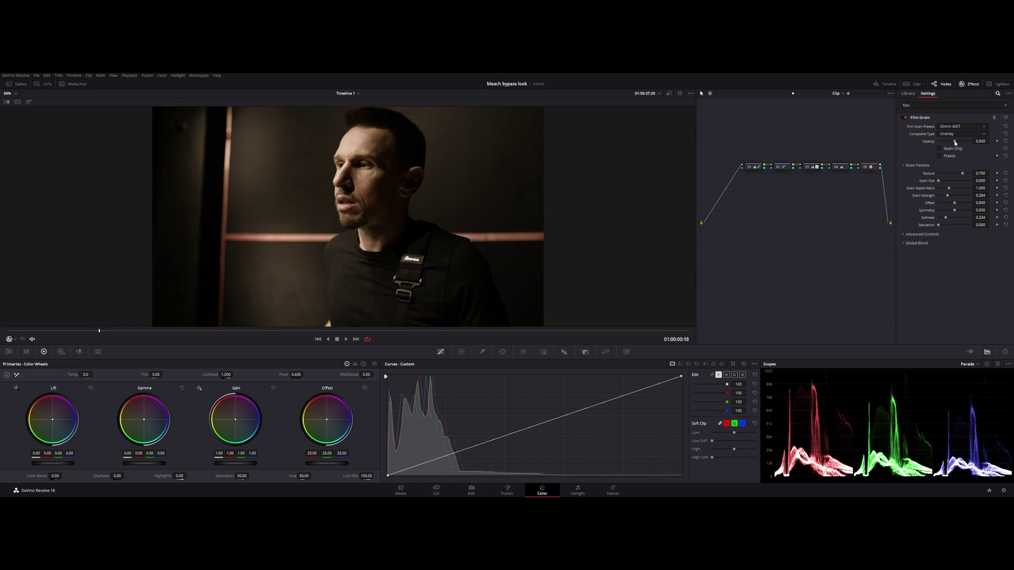
{"action": "left_click_drag", "start_coordinate": [946, 196], "coordinate": [961, 198]}
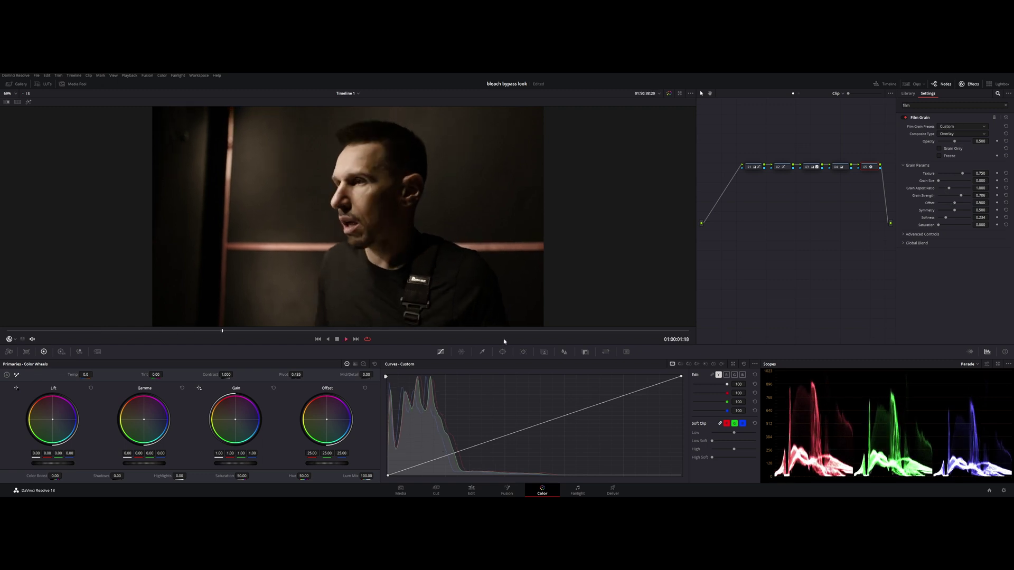
Play and scrub through the clip to review the finished bleach bypass look.
{"action": "left_click", "coordinate": [259, 333]}
{"action": "left_click_drag", "start_coordinate": [259, 333], "coordinate": [60, 354]}
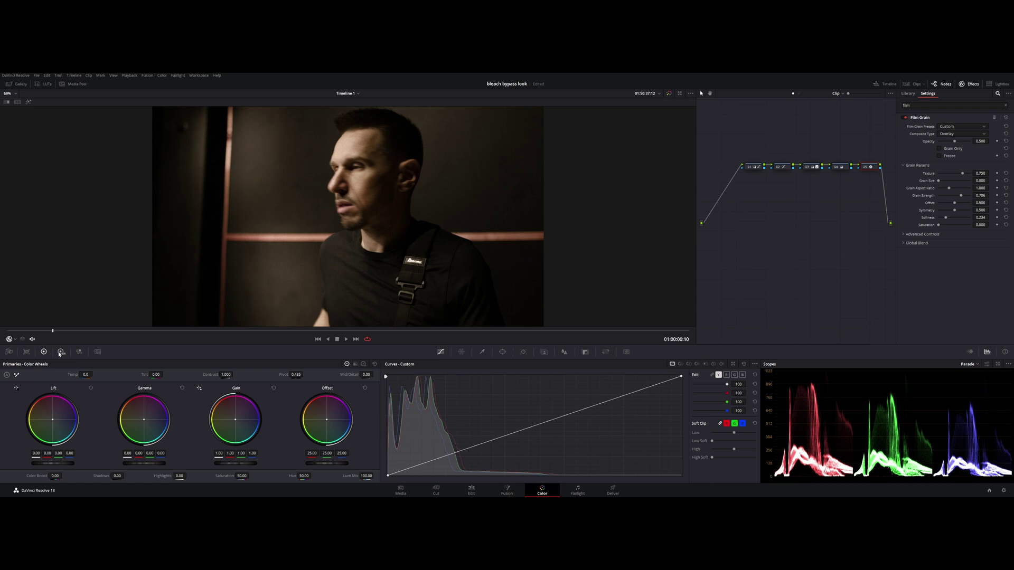
{"action": "left_click_drag", "start_coordinate": [70, 332], "coordinate": [113, 328]}
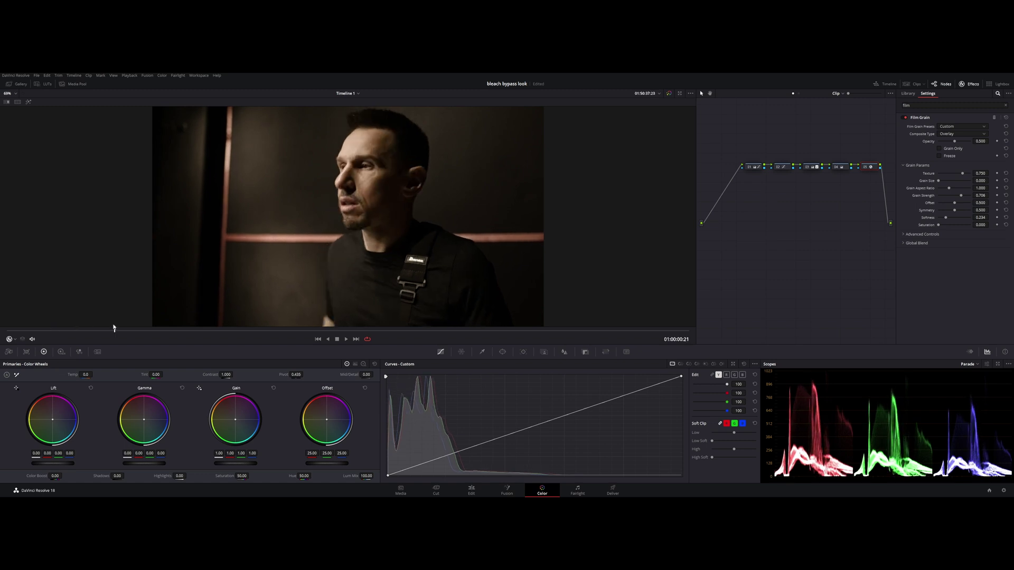